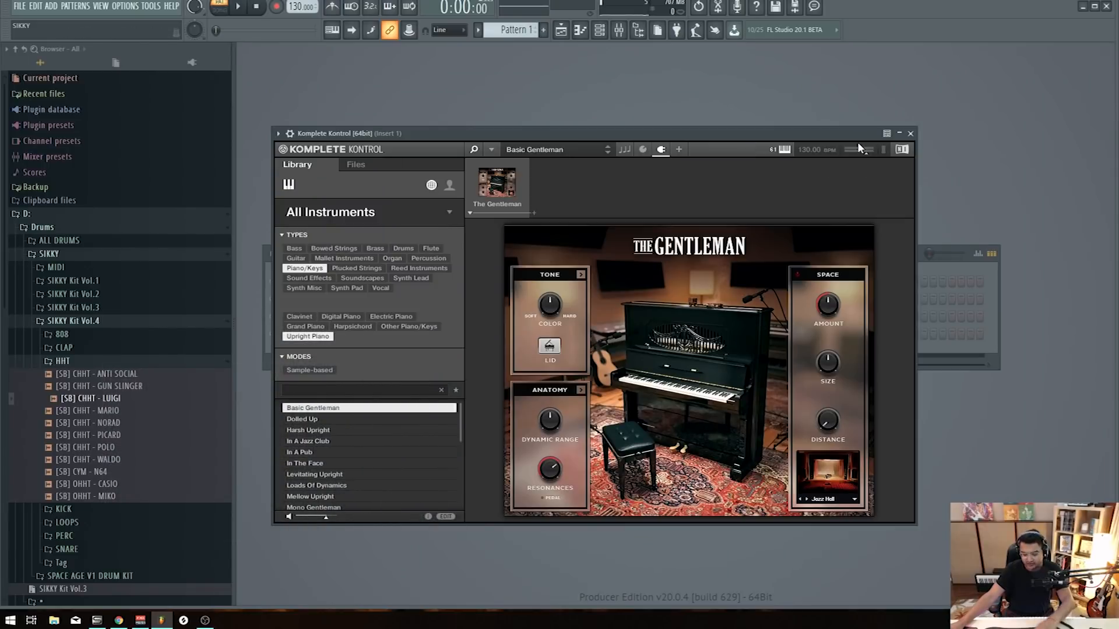
Close the Komplete Kontrol instrument window and rename its channel to PIANO
key("Escape")
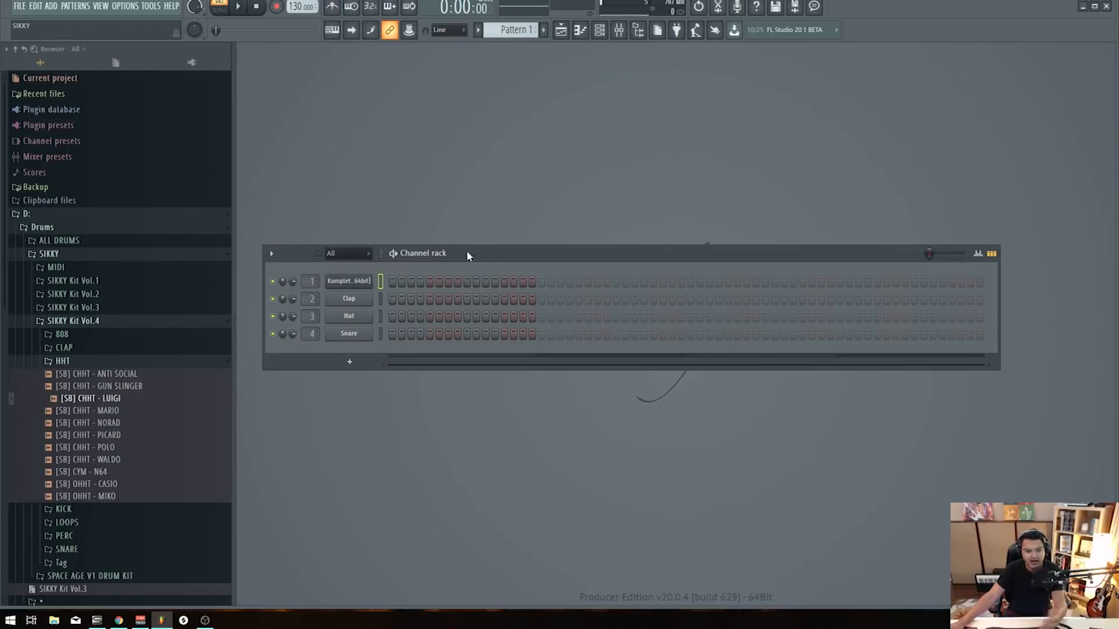
right_click(373, 278)
left_click(424, 311)
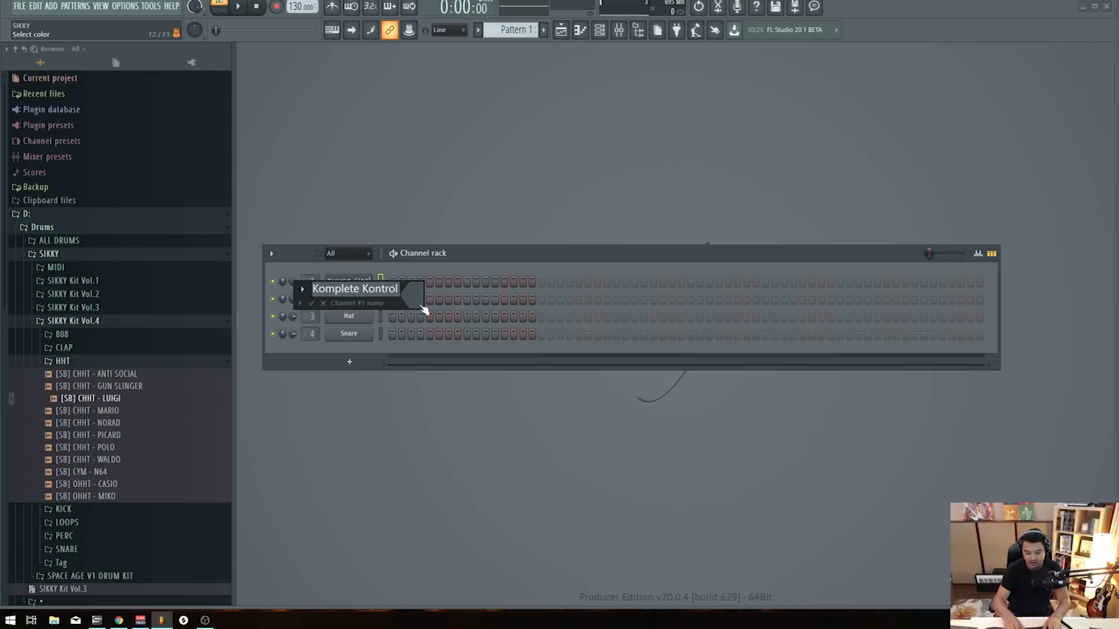
type("PIANO")
key("Return")
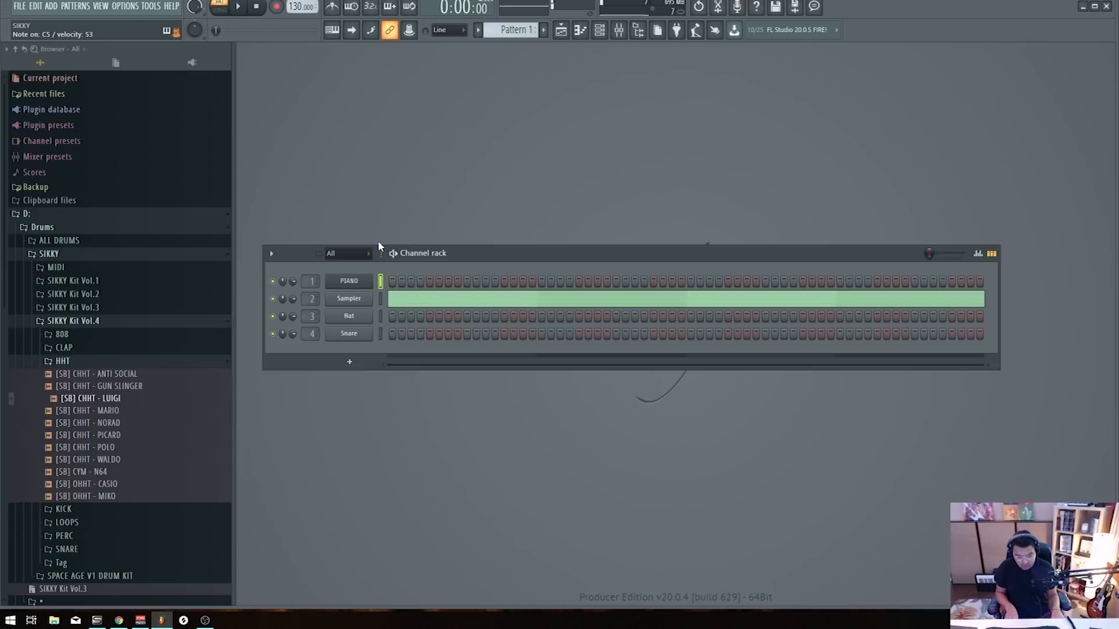
Draw C4 in bar 1, D#4 in bar 2, G#3 from bar 3 and A#3 in the last half of bar 4 for the PIANO channel
left_click_drag(294, 353, 269, 353)
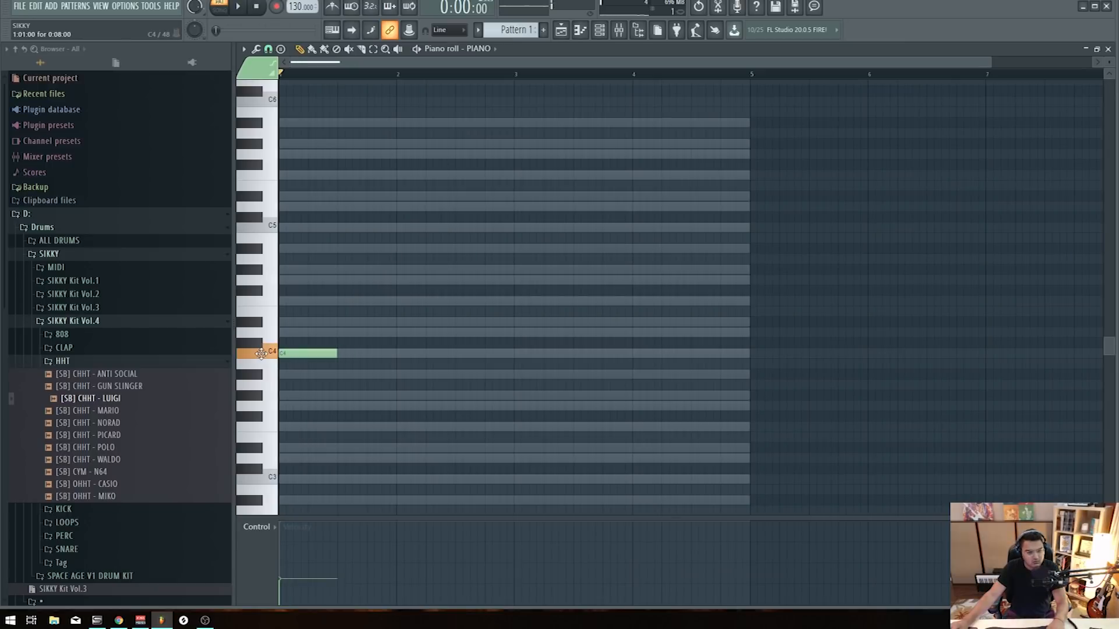
left_click(400, 322)
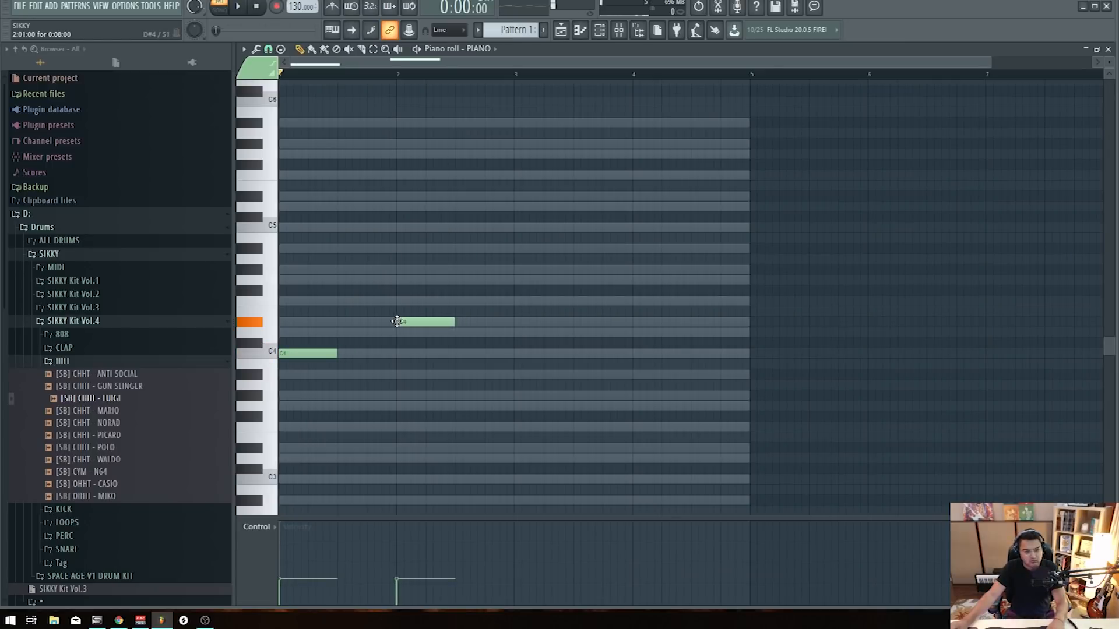
left_click(542, 396)
left_click_drag(571, 395, 688, 396)
left_click(692, 378)
left_click_drag(867, 375, 750, 375)
Duplicate all four notes and transpose the copy to one octave below the originals
key("ctrl+a")
left_click_drag(303, 353, 363, 358)
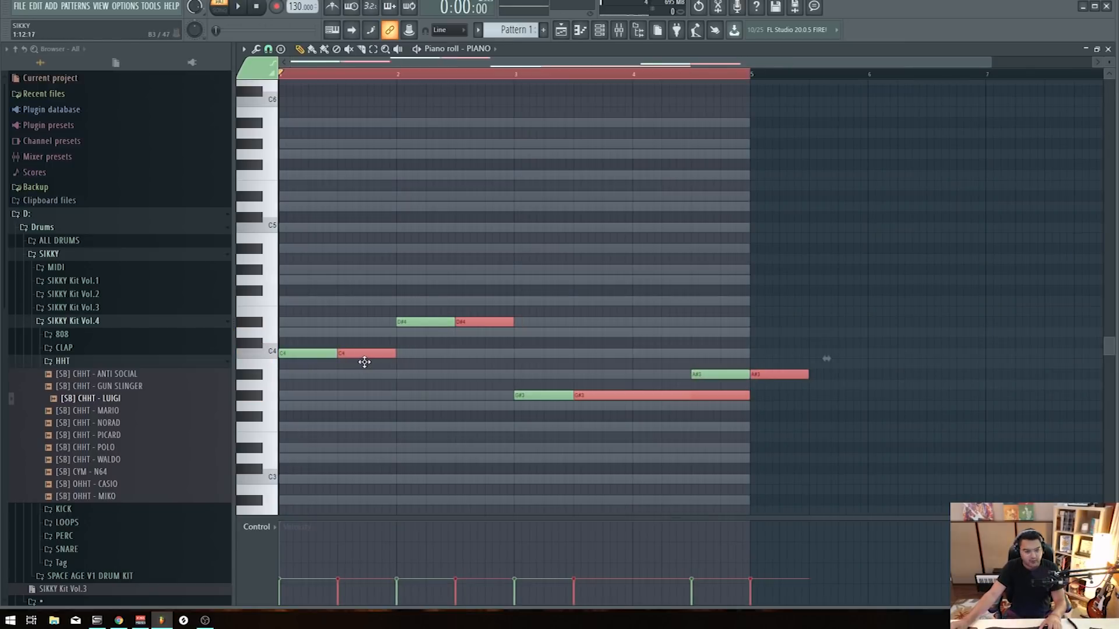
key("ctrl+Up")
left_click_drag(341, 226, 283, 227)
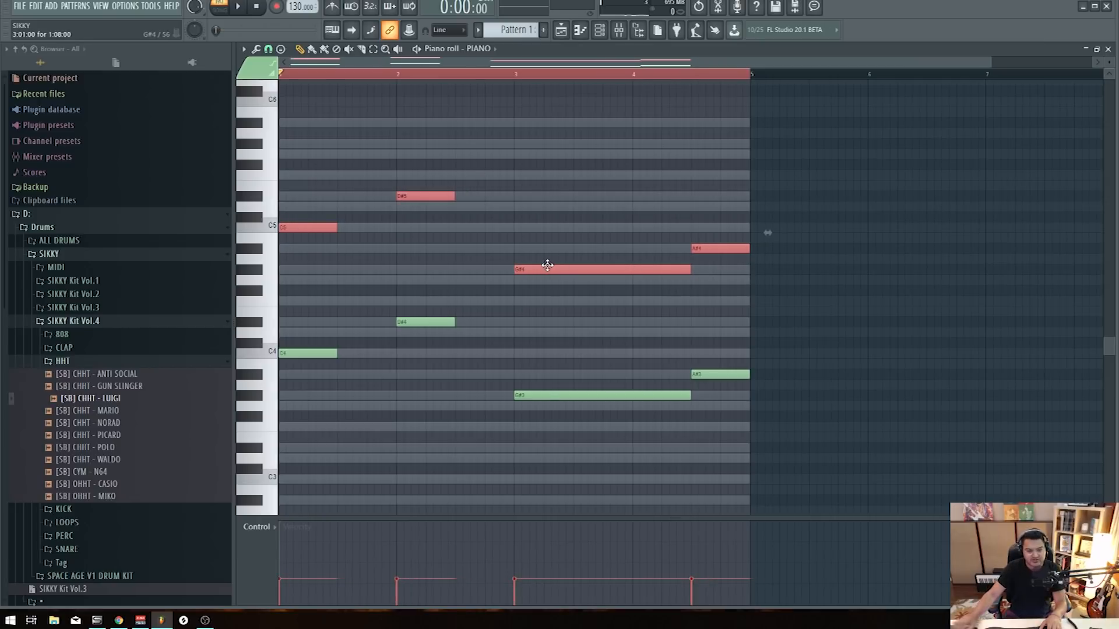
key("ctrl+Down")
key("ctrl+Down")
Play back the bass notes and apply quick legato to close the gaps between them
key("space")
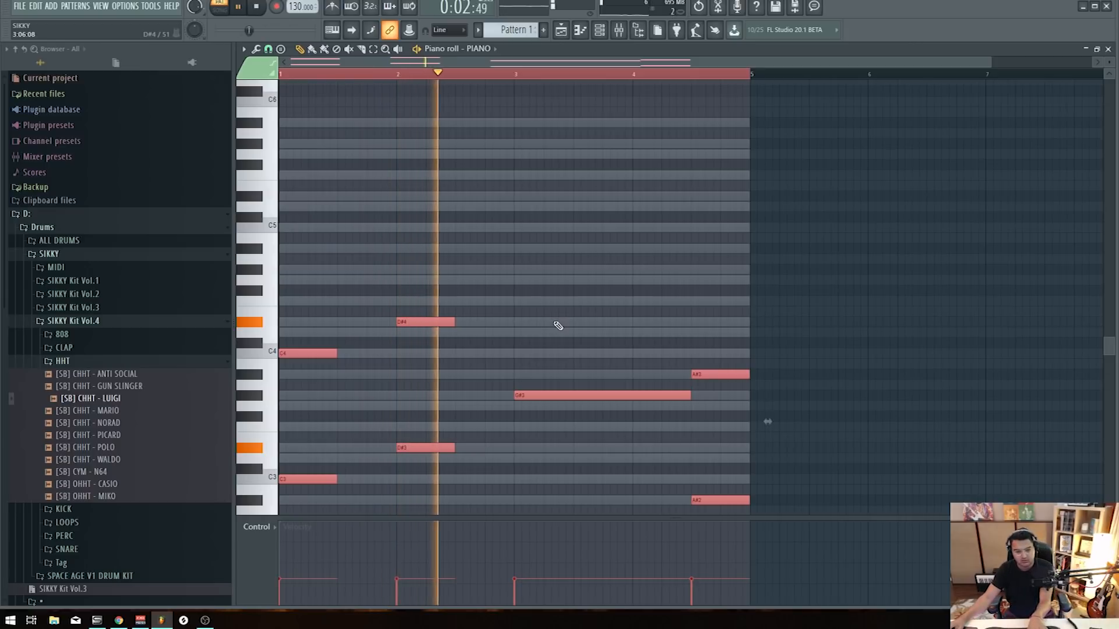
key("ctrl+l")
key("space")
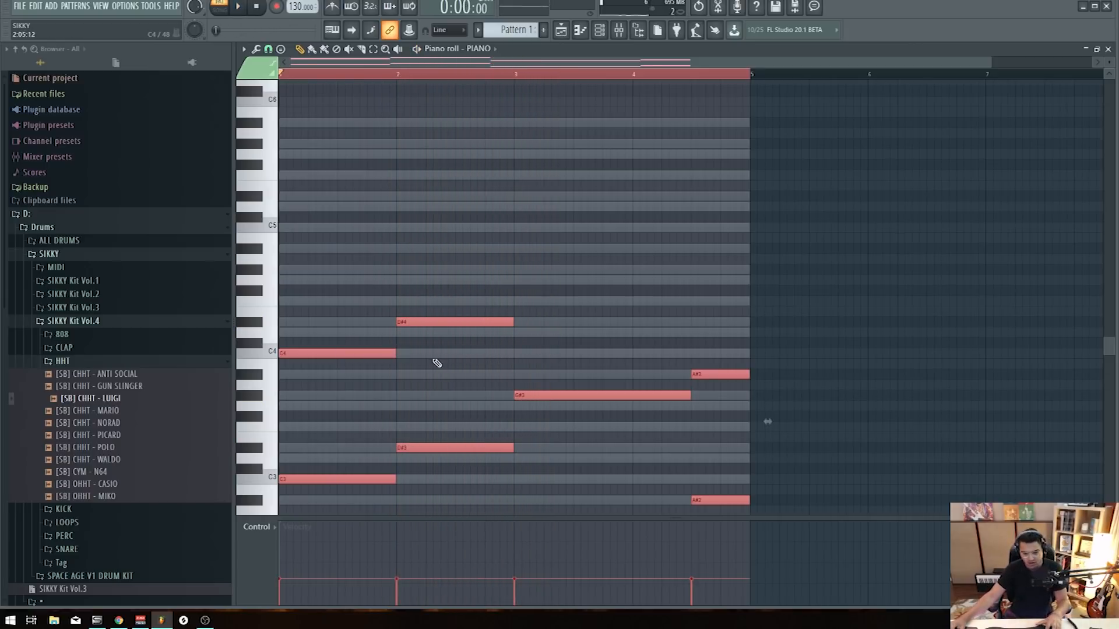
Add upper notes above the bass: D#5 in bar 1, G5 in bar 2, C5 from bar 3 and D5 in the last half of bar 4
left_click(286, 196)
left_click(357, 154)
left_click_drag(357, 156, 402, 155)
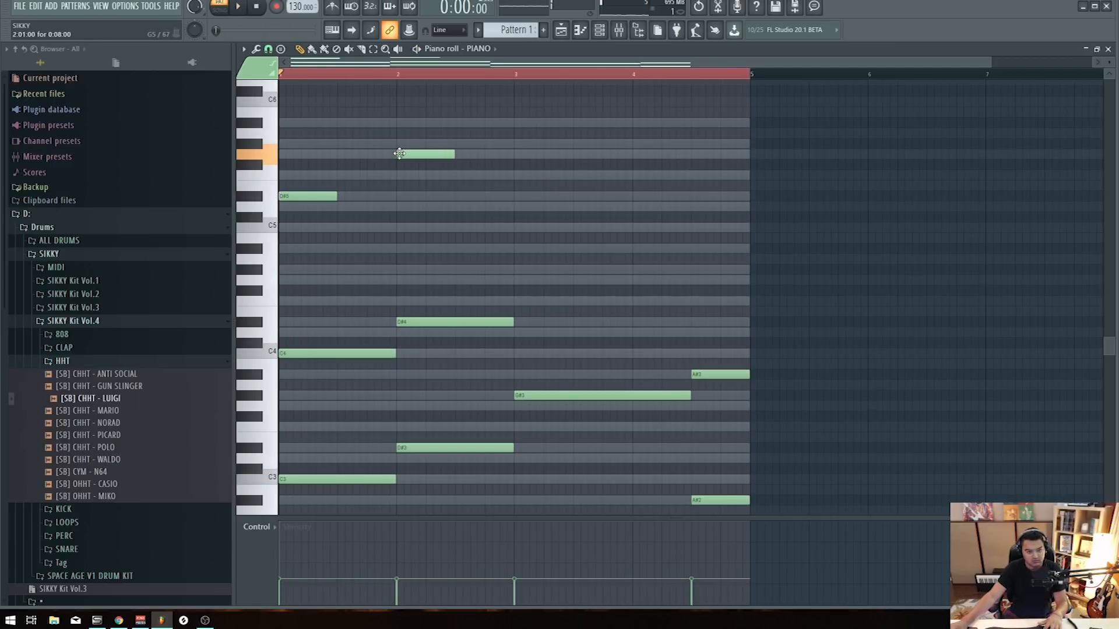
left_click(517, 227)
left_click_drag(571, 227, 692, 228)
left_click(696, 207)
left_click_drag(865, 207, 748, 208)
Play the pattern and lengthen the D#5 and G5 notes together to one full bar each
key("space")
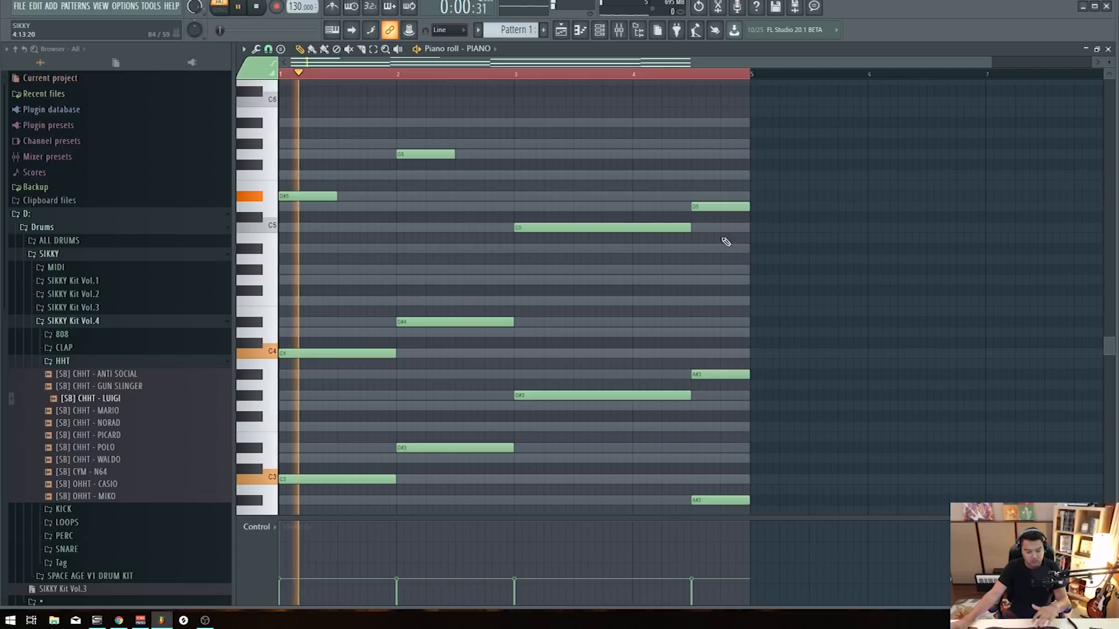
left_click_drag(479, 228, 319, 151)
left_click_drag(346, 196, 397, 199)
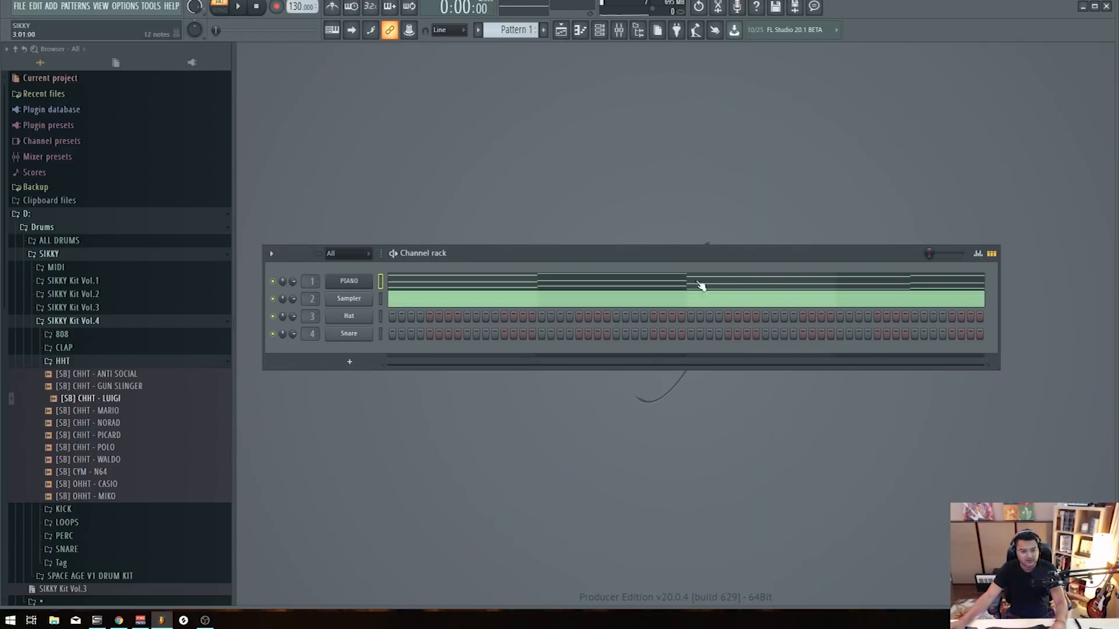
Clone the PIANO channel and open the copy's empty piano roll
left_click(619, 30)
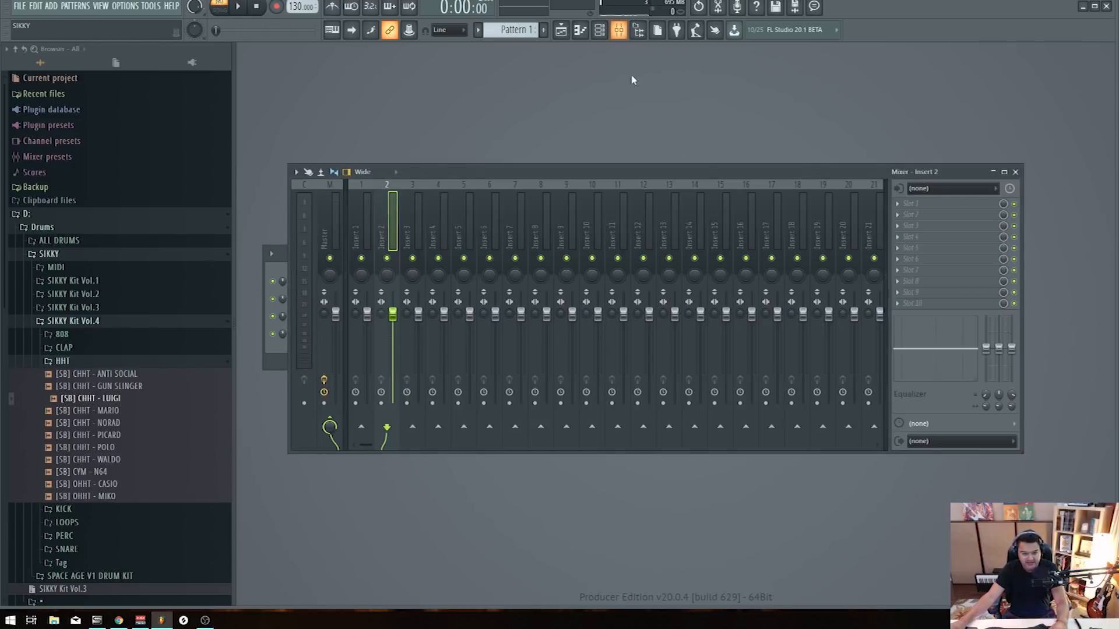
key("F9")
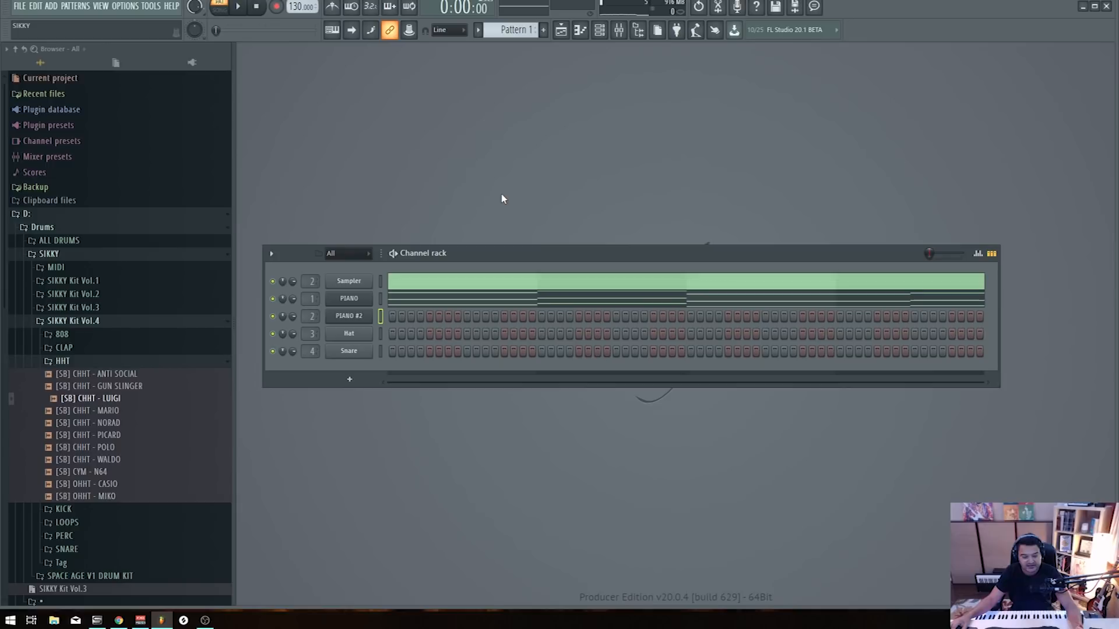
right_click(365, 298)
left_click(407, 316)
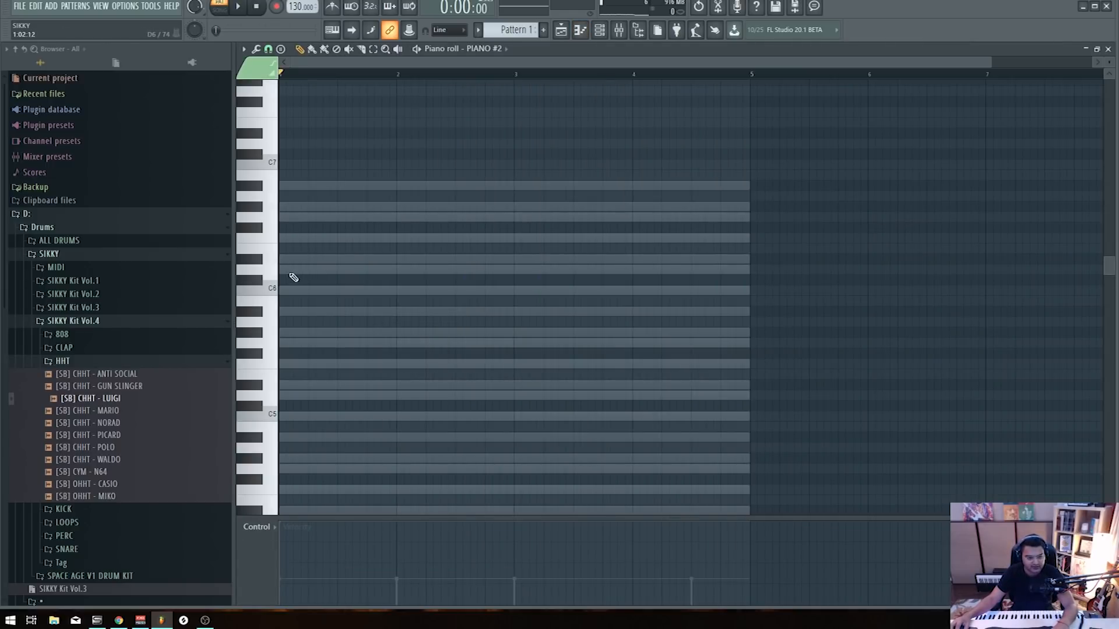
Draw a two-bar pattern of one-beat notes: C6, G6, C7, G6 in bar 1 and F6, G6, C7, F6 in bar 2
left_click(285, 294)
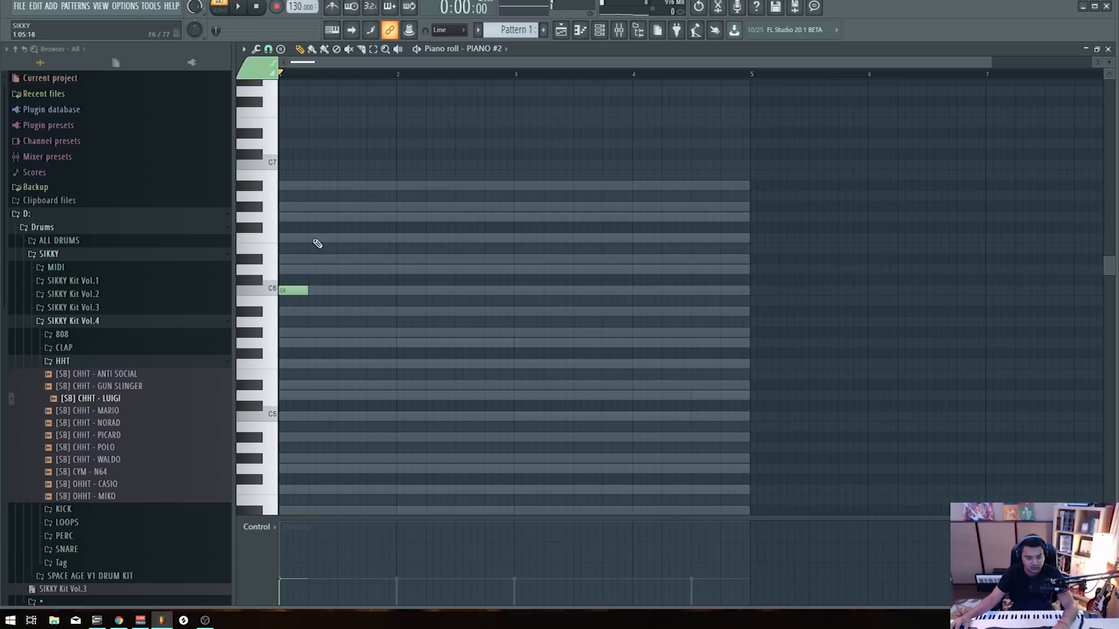
left_click(312, 207)
left_click_drag(310, 219, 309, 220)
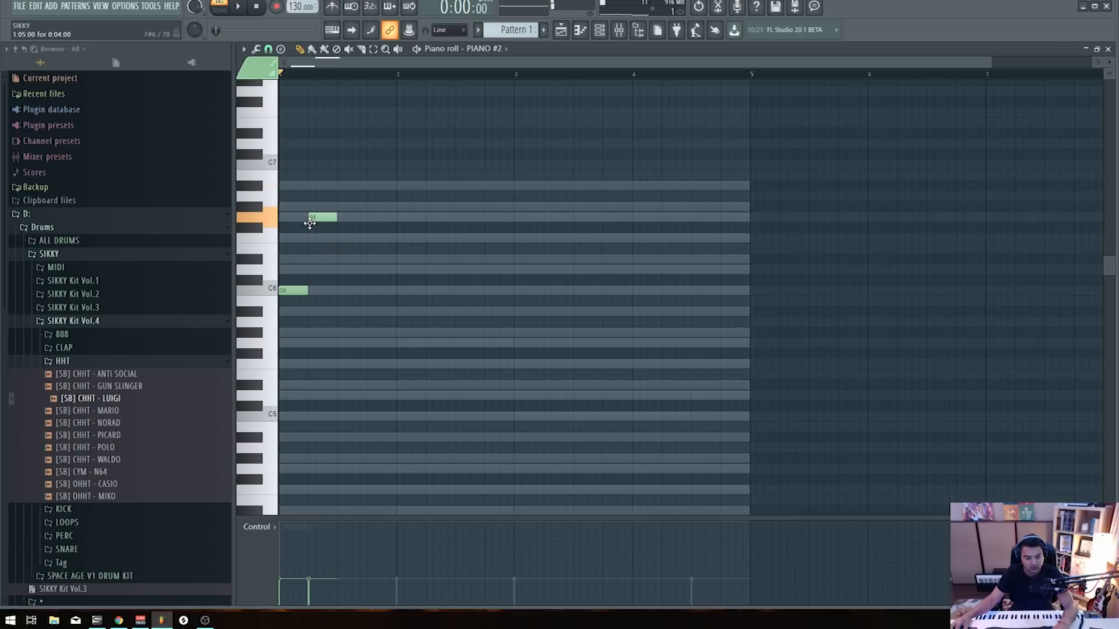
left_click(347, 163)
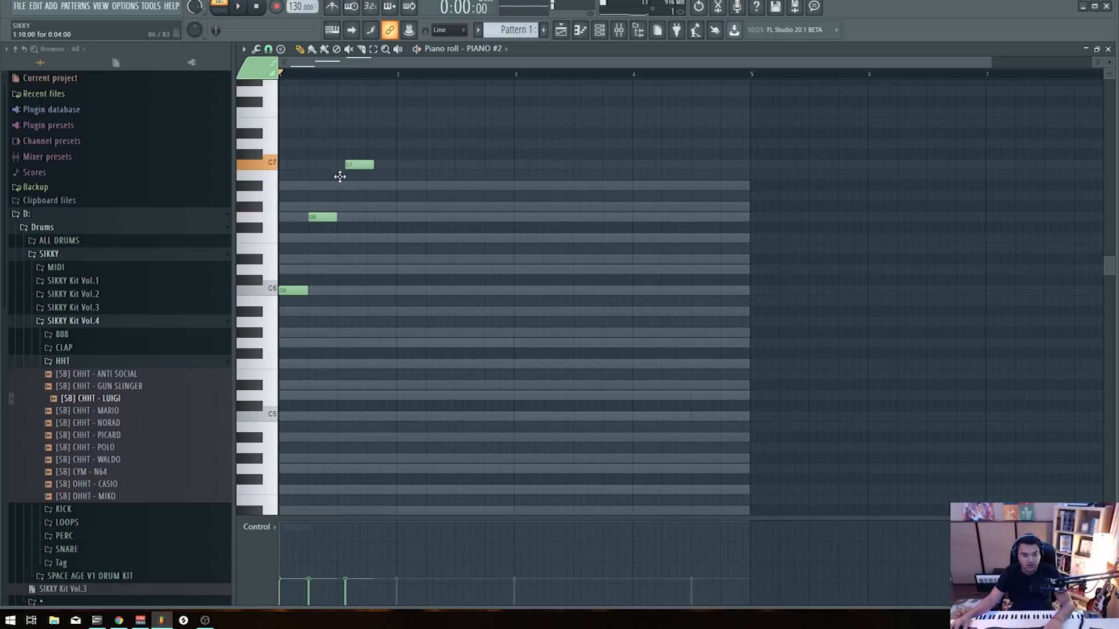
left_click(367, 217)
left_click(402, 238)
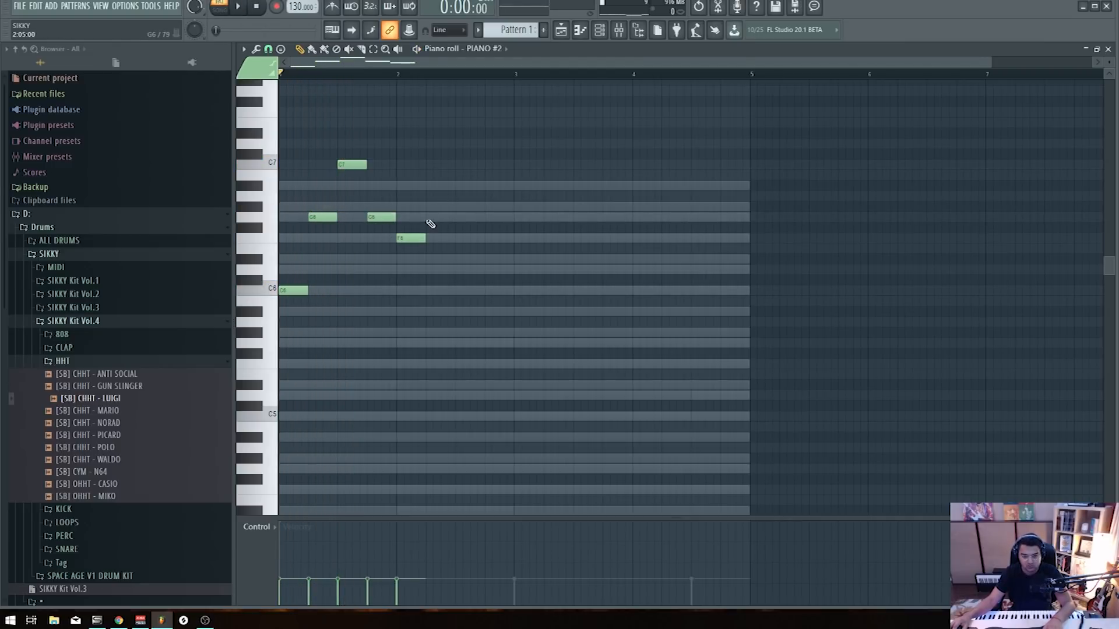
left_click(462, 165)
left_click(489, 238)
Duplicate the two-bar note pattern into bars 3 and 4 during playback and close the piano roll
key("space")
key("ctrl+a")
left_click_drag(304, 290, 530, 290, "shift")
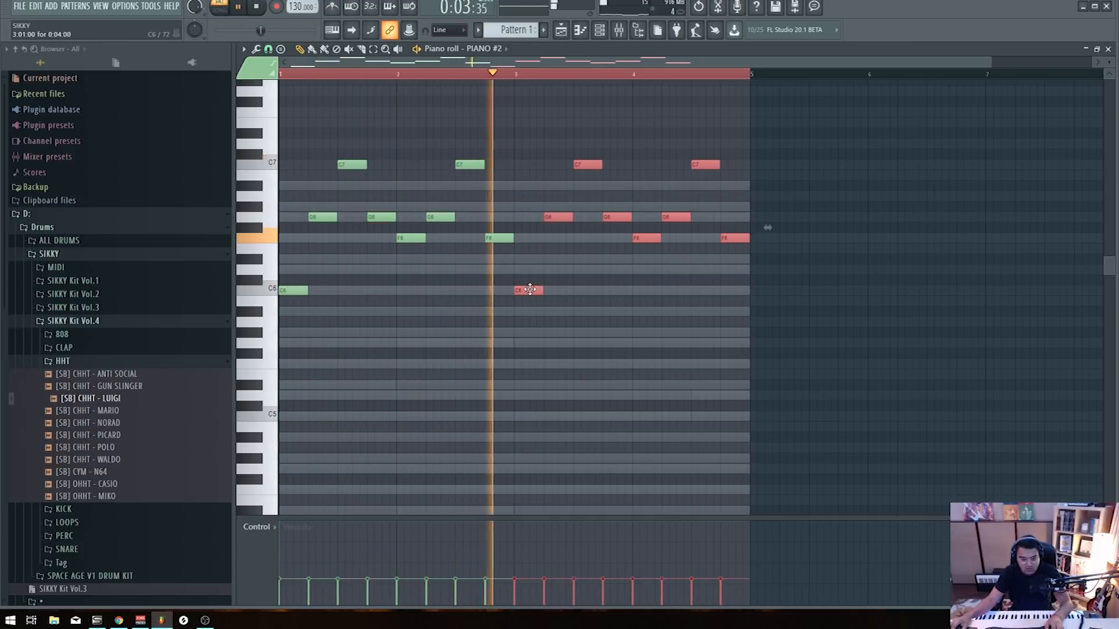
key("F7")
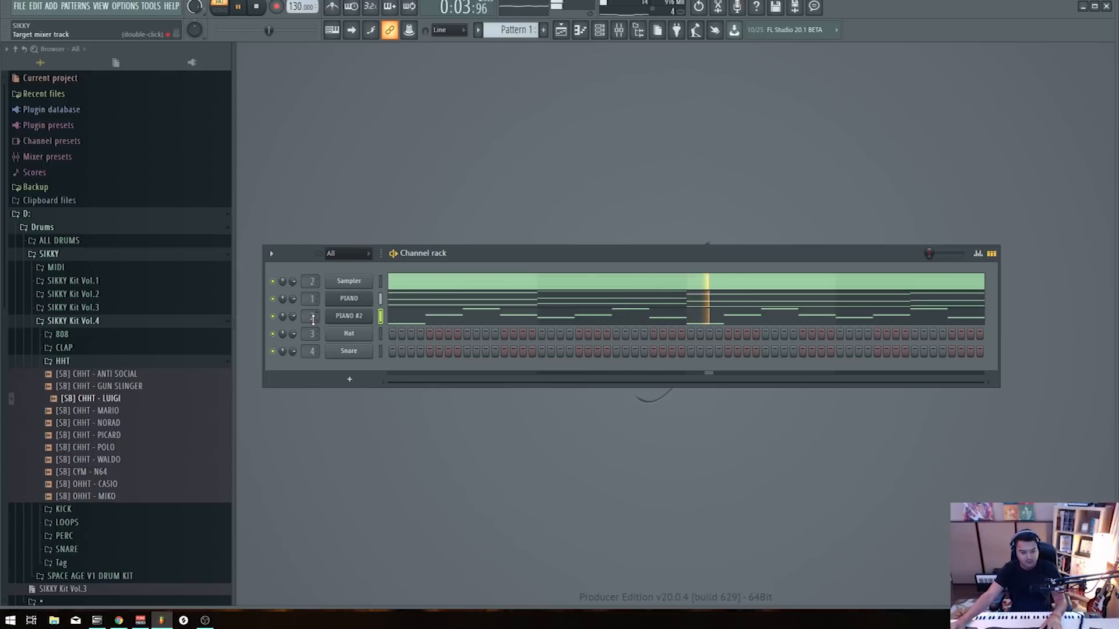
Reopen the PIANO #2 piano roll and add a three-beat D#5 note at the start of bar 1
left_click(399, 322)
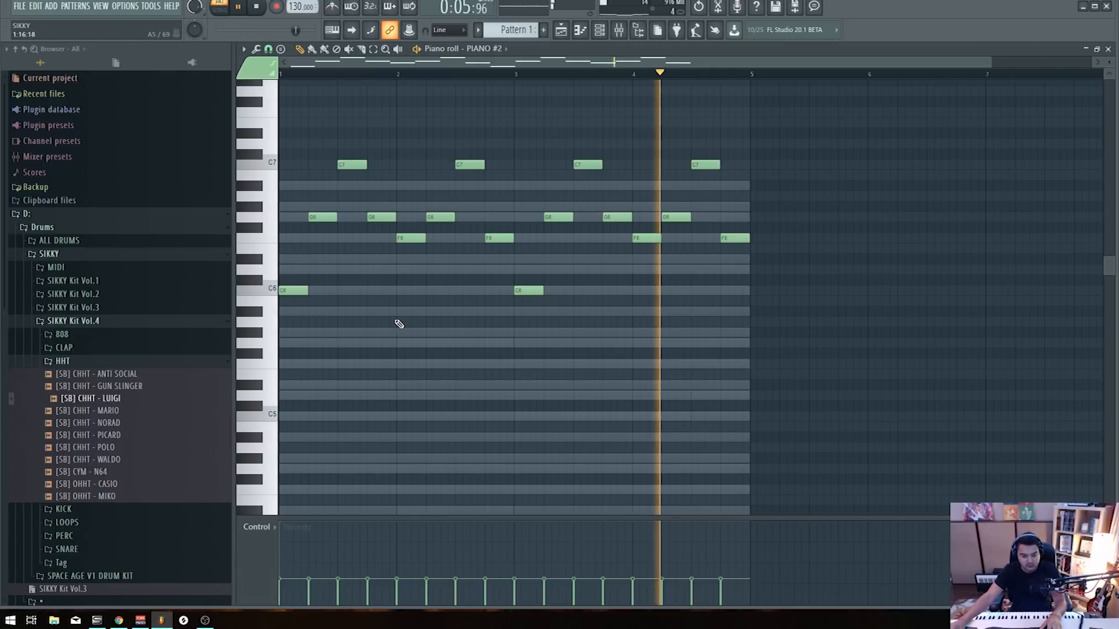
scroll(376, 324, "down", 3)
left_click_drag(282, 290, 368, 292)
key("space")
left_click_drag(336, 238, 341, 250)
key("space")
left_click_drag(415, 250, 418, 251)
right_click(429, 251)
Add a G7, F7, G7 figure of half-beat notes from the last beat of bar 1 into bar 2 and play it
scroll(402, 233, "up", 3)
left_click(379, 218)
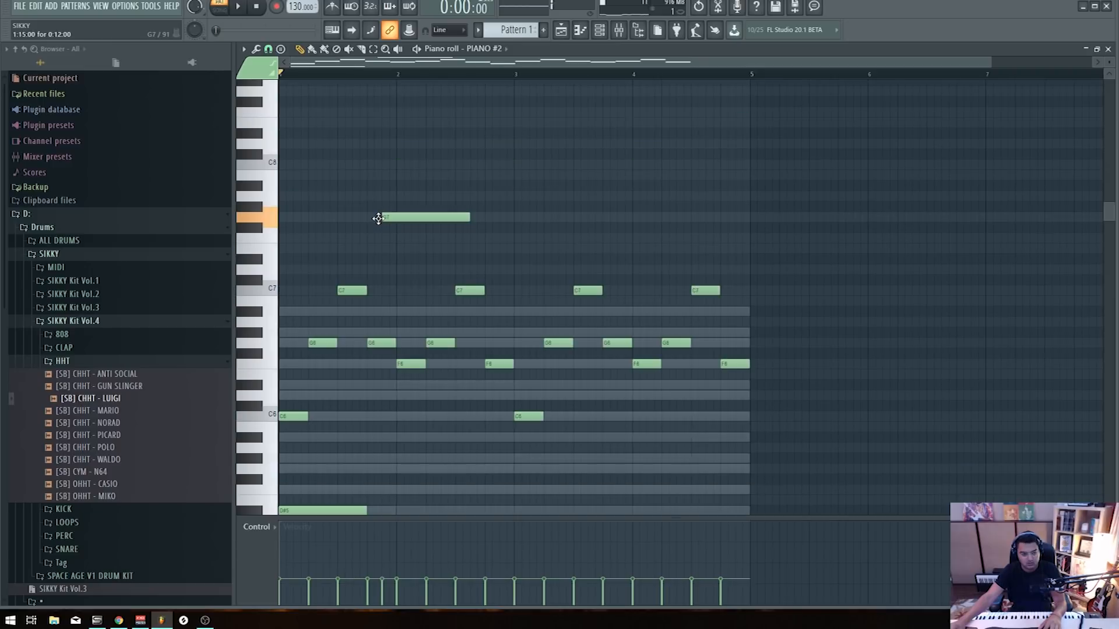
left_click_drag(403, 219, 389, 220)
key("space")
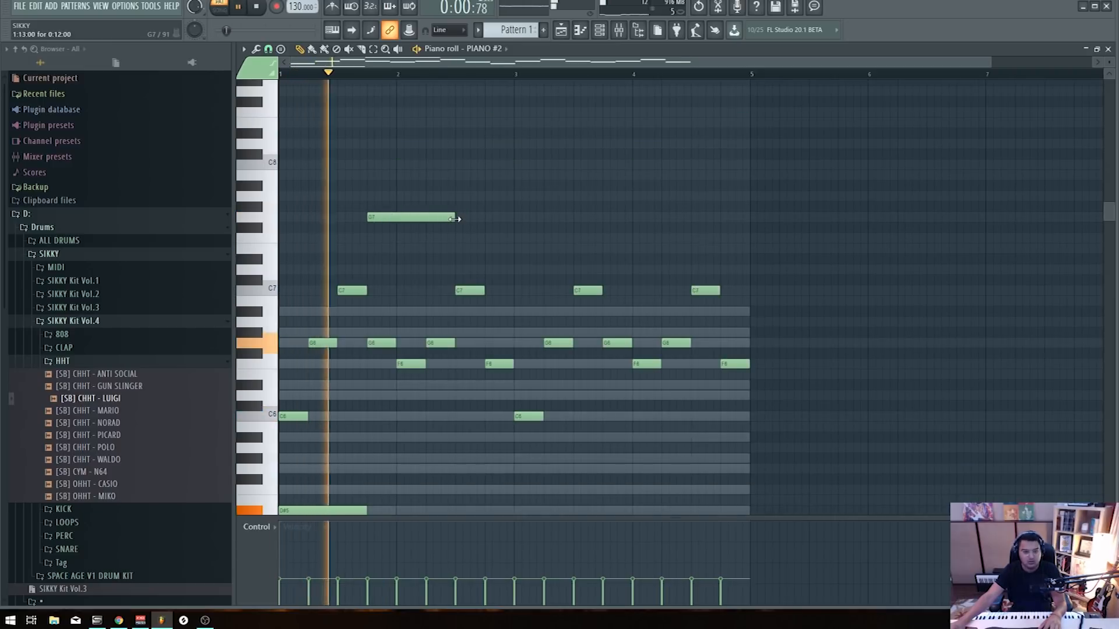
key("space")
left_click_drag(454, 219, 381, 221)
left_click(382, 236)
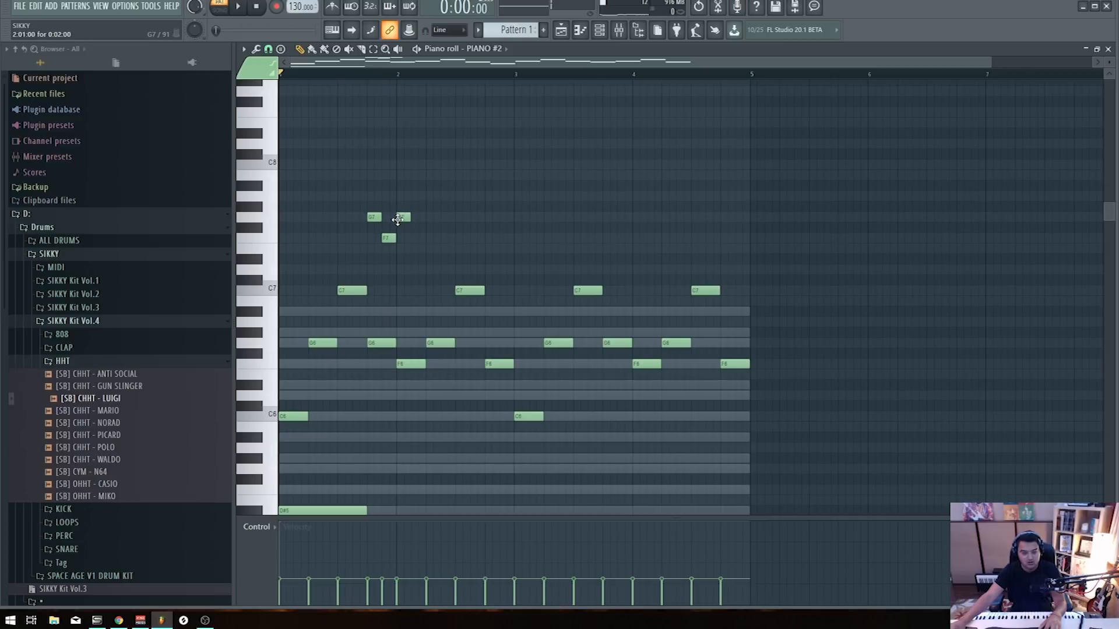
key("space")
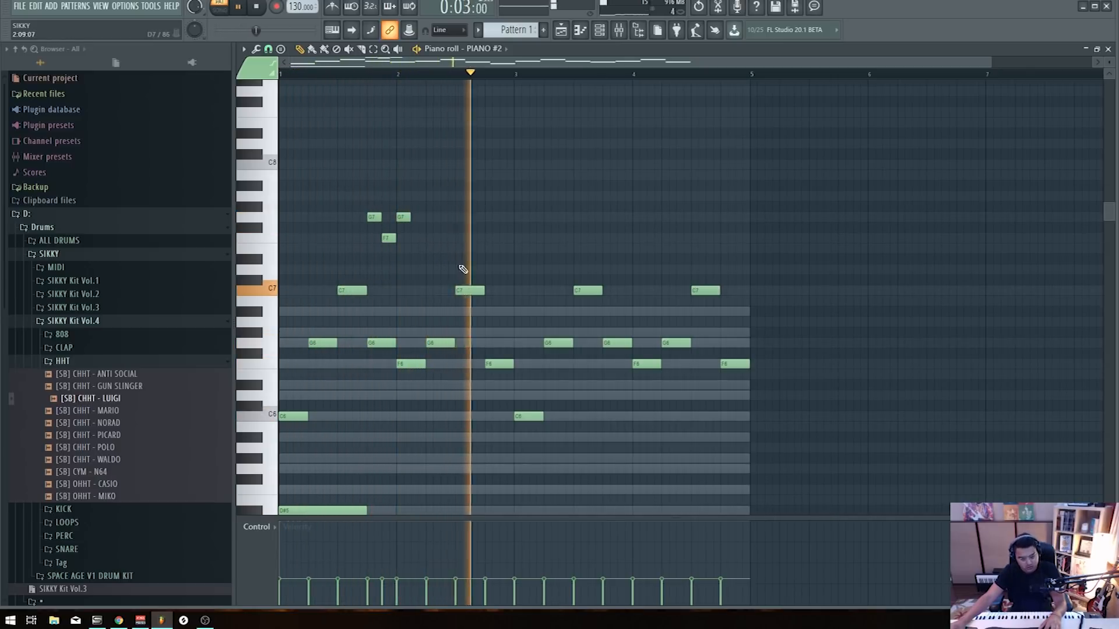
Add half-beat notes D#7 on the last beat of bar 3, and F7, D#7 and D7 at the start of bar 4
key("space")
left_click(609, 258)
left_click(639, 238)
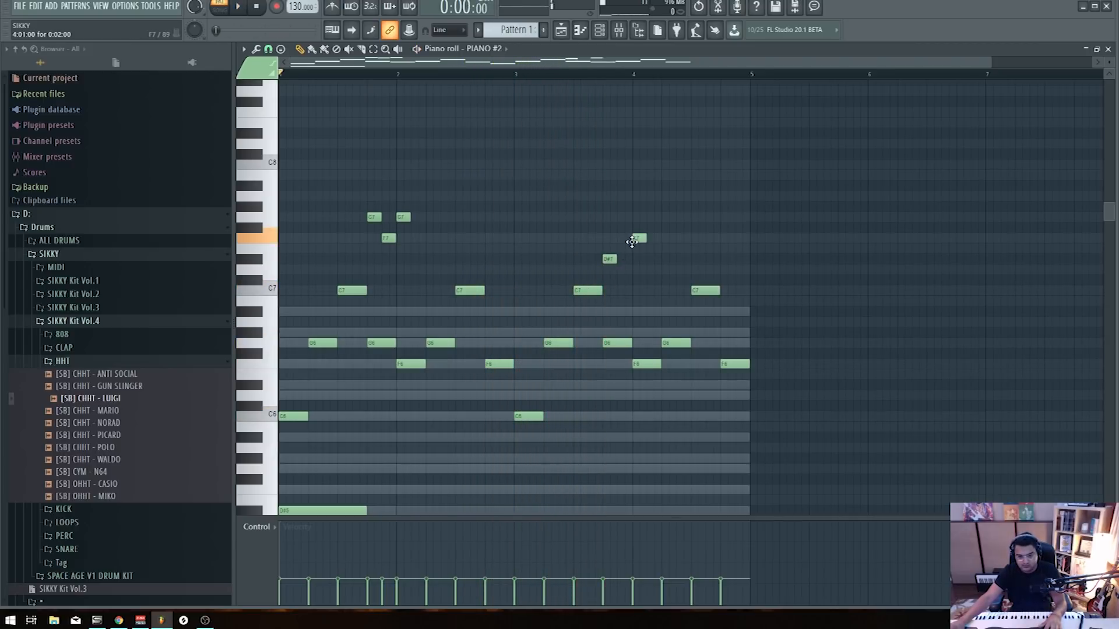
left_click_drag(664, 248, 663, 273)
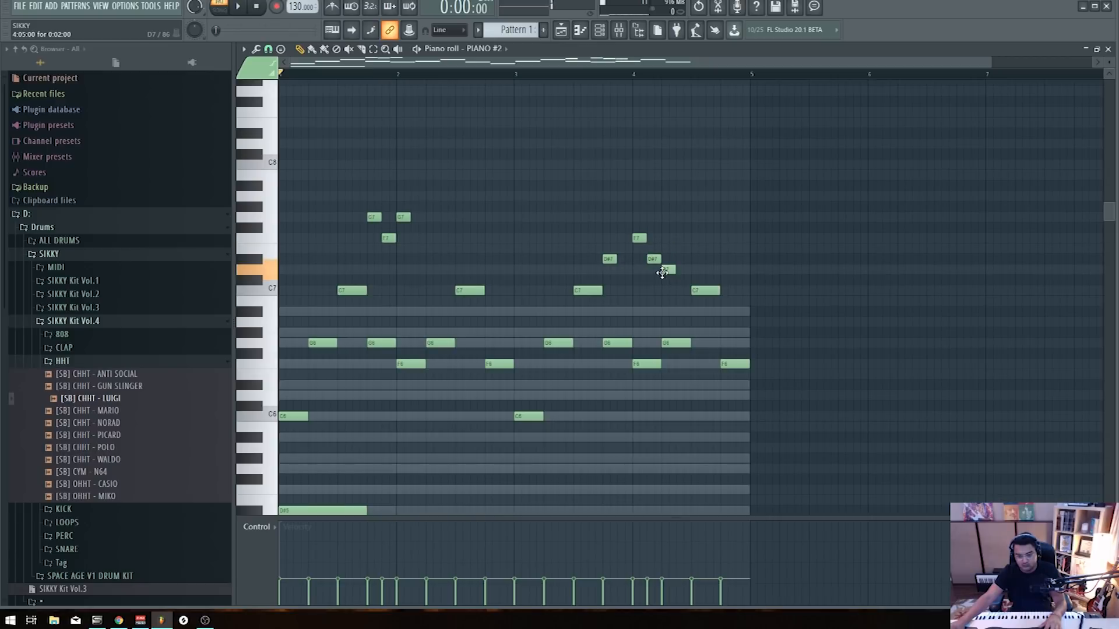
key("space")
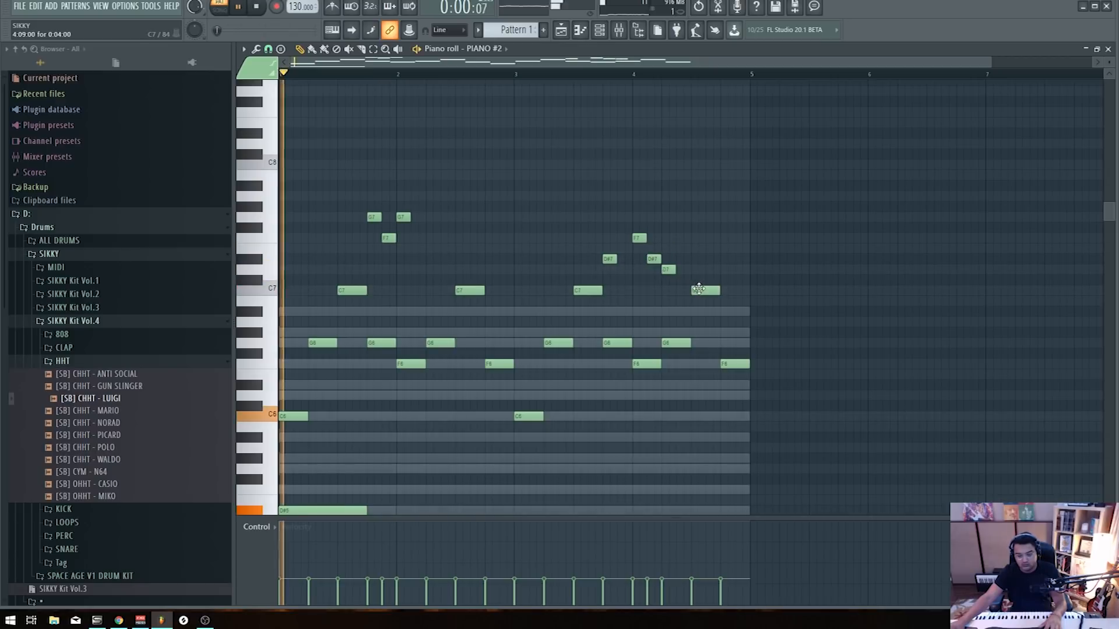
Lengthen the D7 note to one beat and lower the velocity of all the added high melody notes
left_click_drag(683, 284, 372, 149)
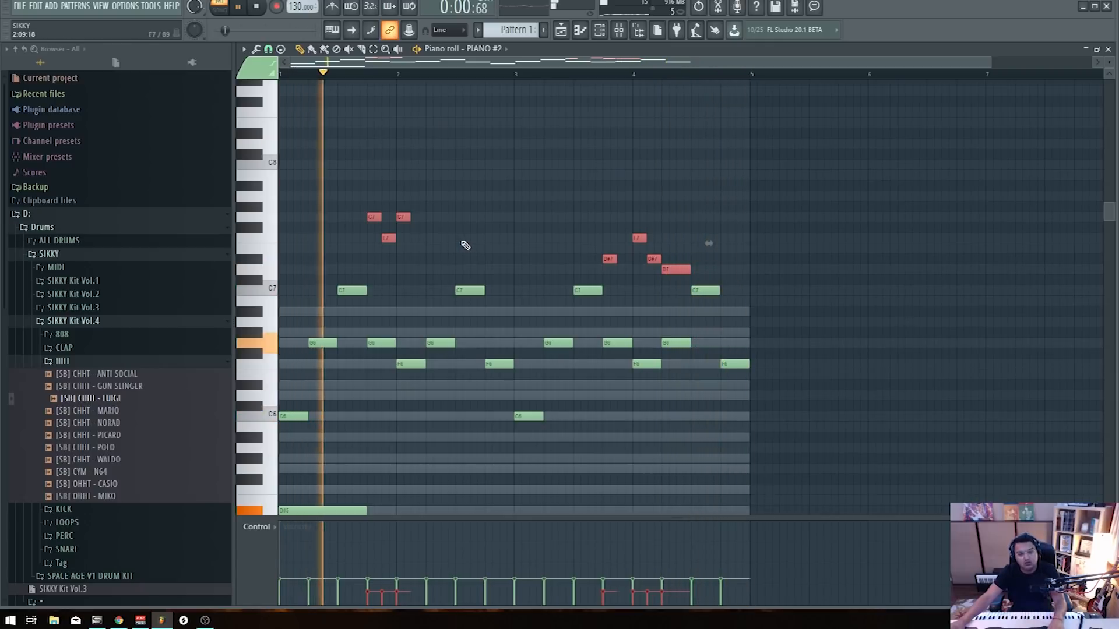
key("F7")
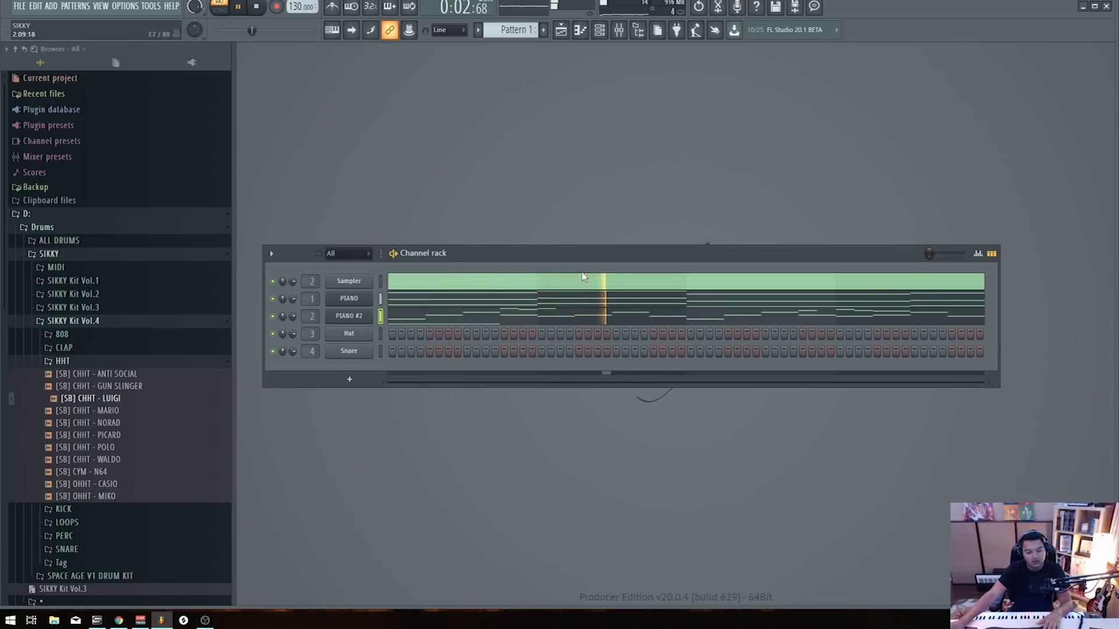
key("space")
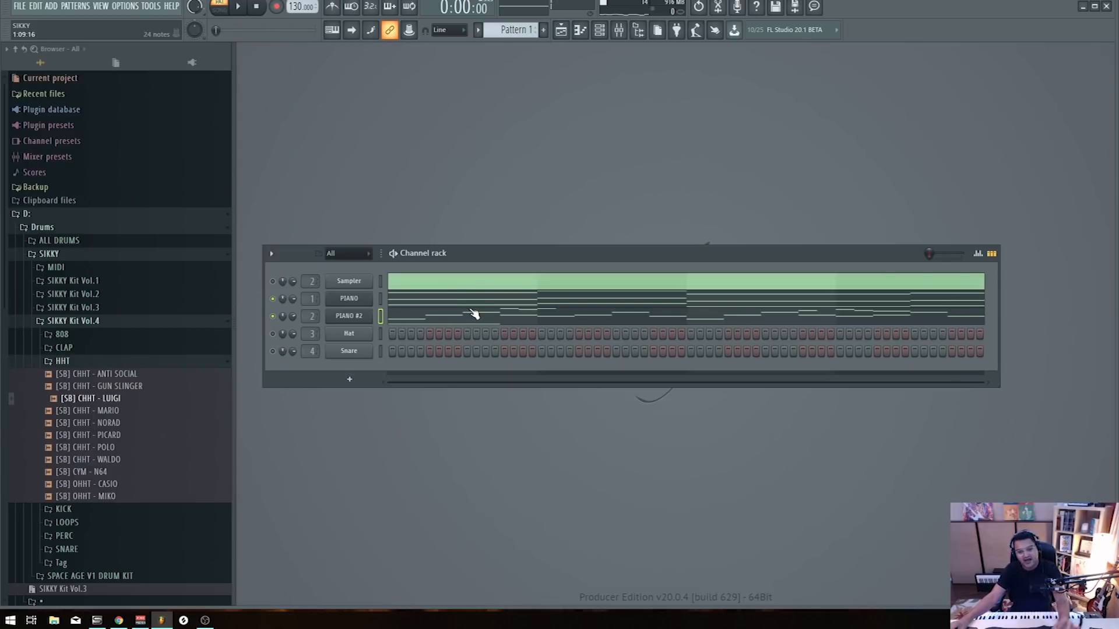
Flip all PIANO chord notes horizontally in the piano roll with Preserve start times turned off
left_click(475, 307)
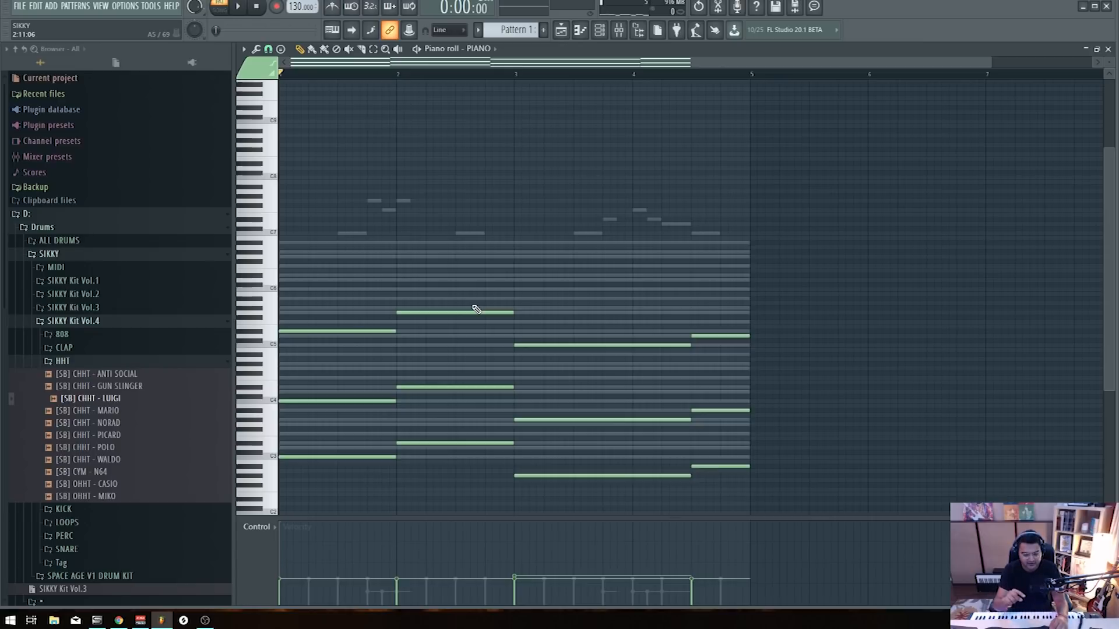
key("ctrl+a")
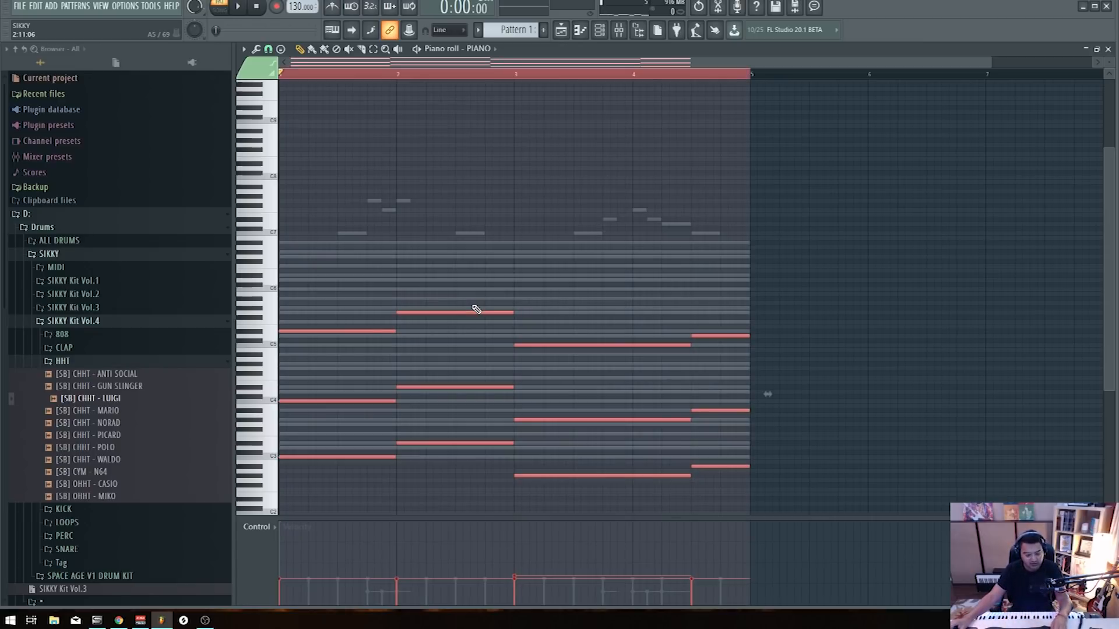
key("alt+y")
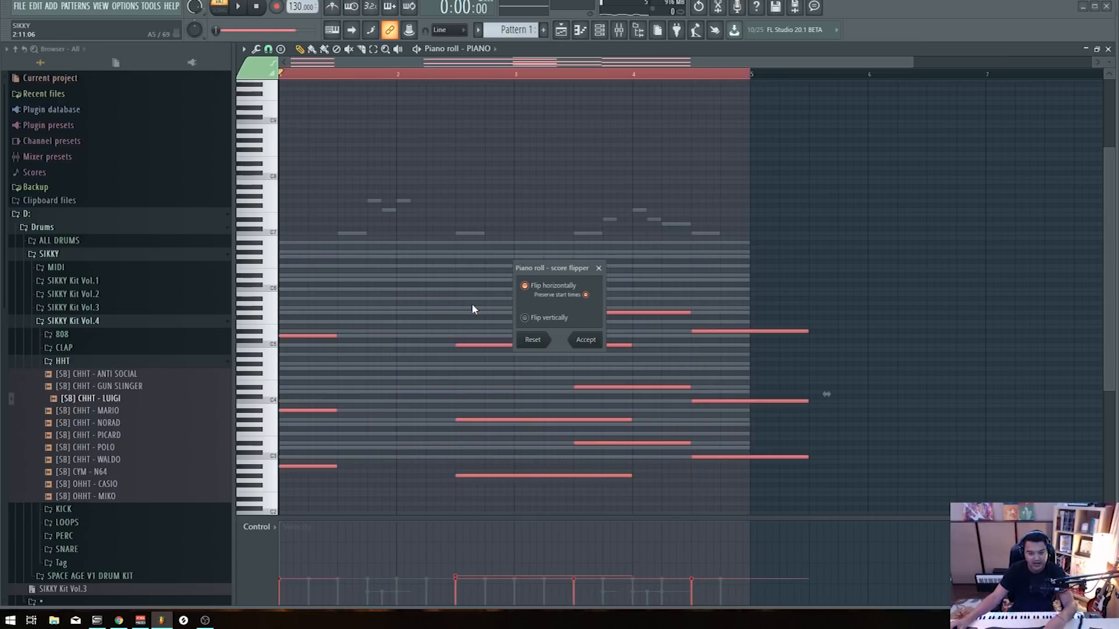
left_click(585, 295)
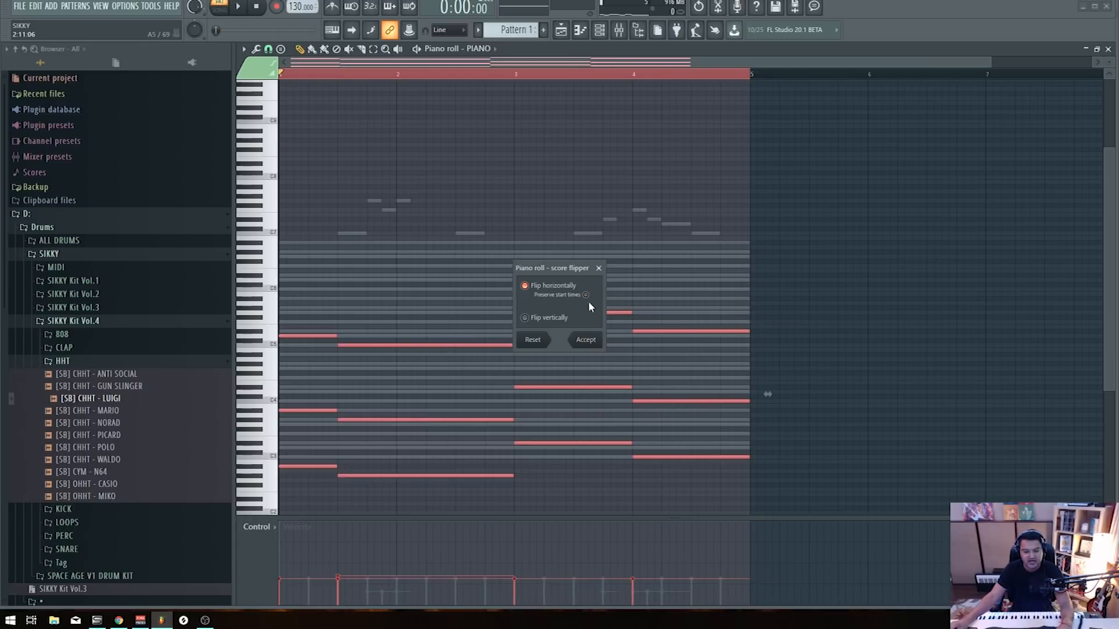
left_click(586, 340)
Flip all PIANO #2 melody notes horizontally as well and close its piano roll
key("F7")
left_click(469, 317)
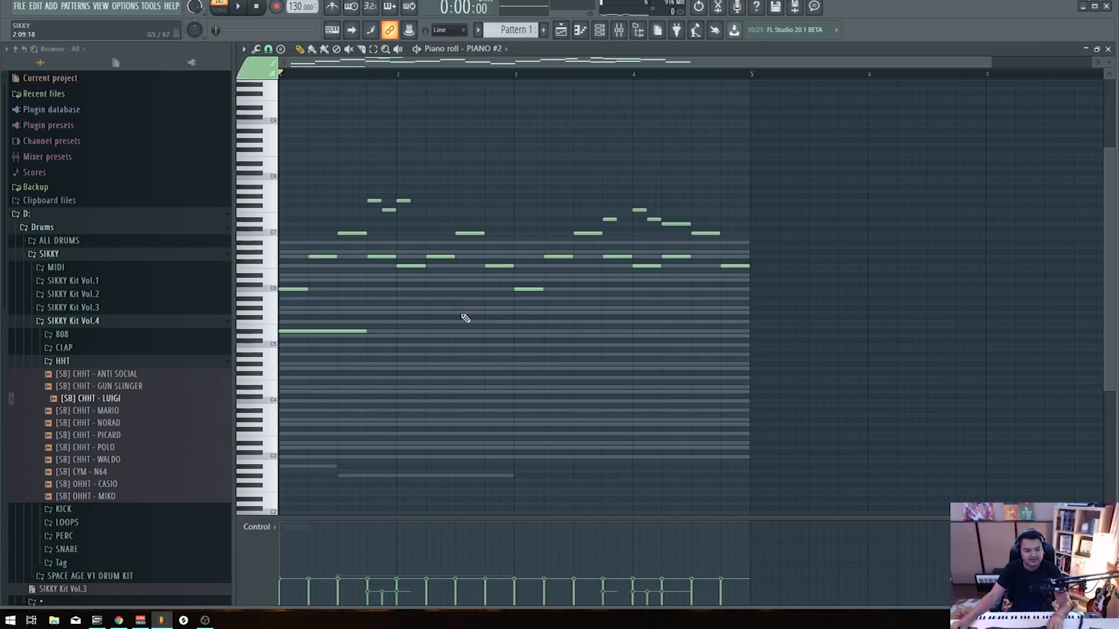
key("ctrl+a")
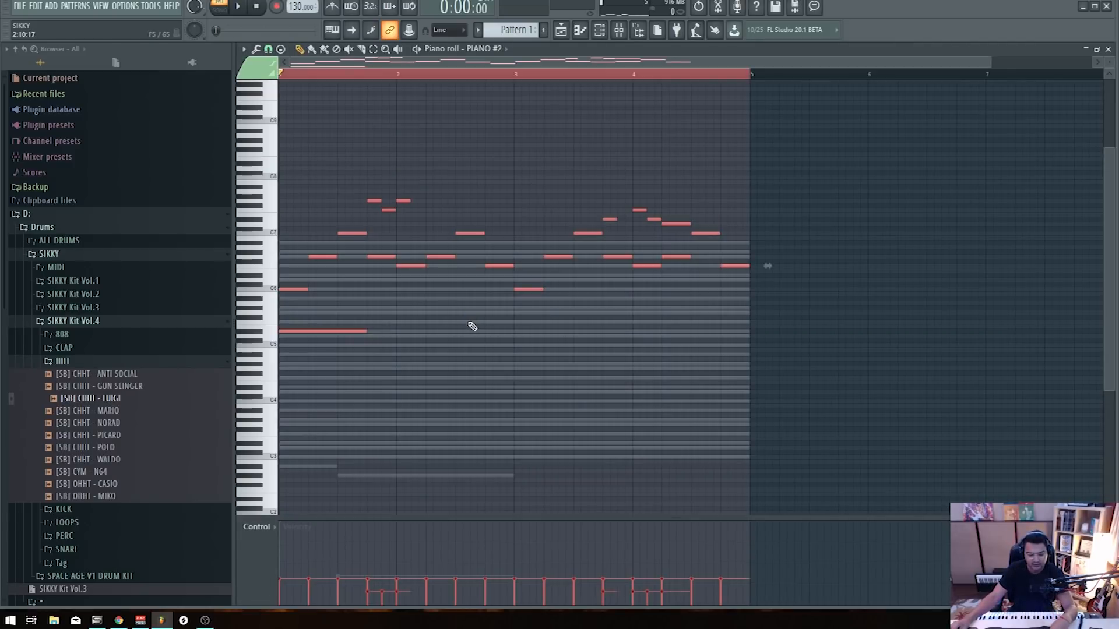
key("alt+y")
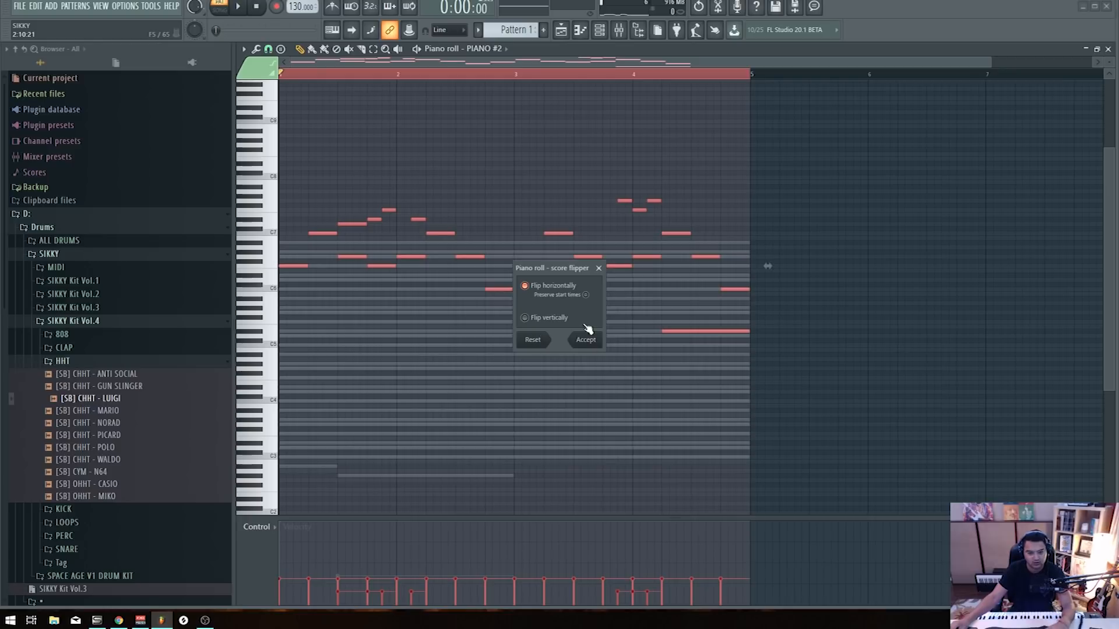
left_click(594, 344)
key("Escape")
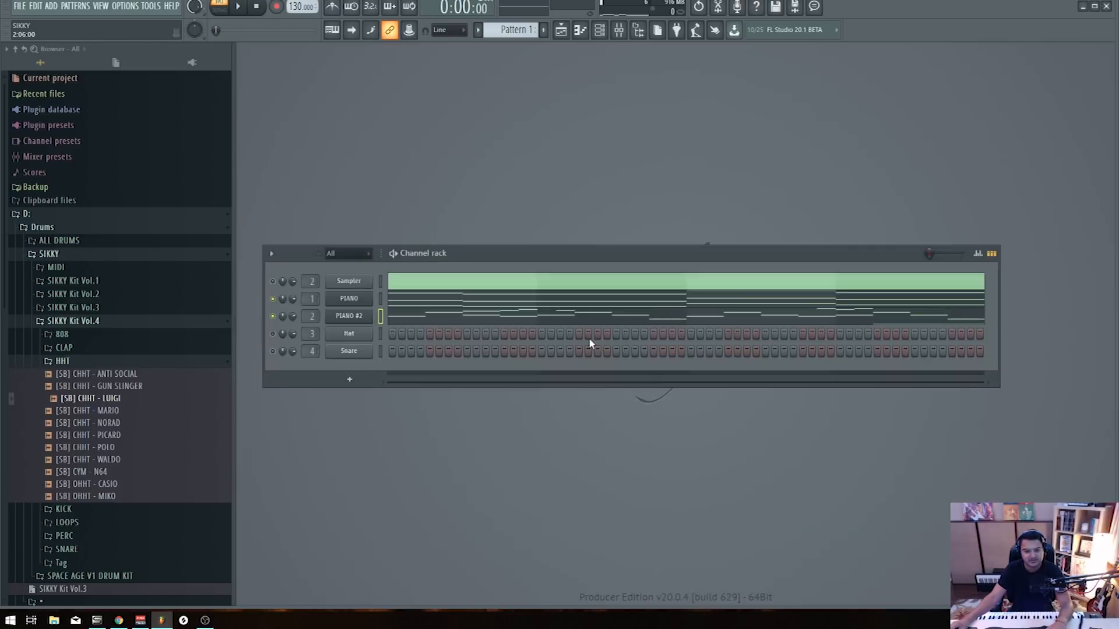
Consolidate playlist Track 1 into an audio clip from the song start
key("F5")
scroll(431, 159, "up", 3)
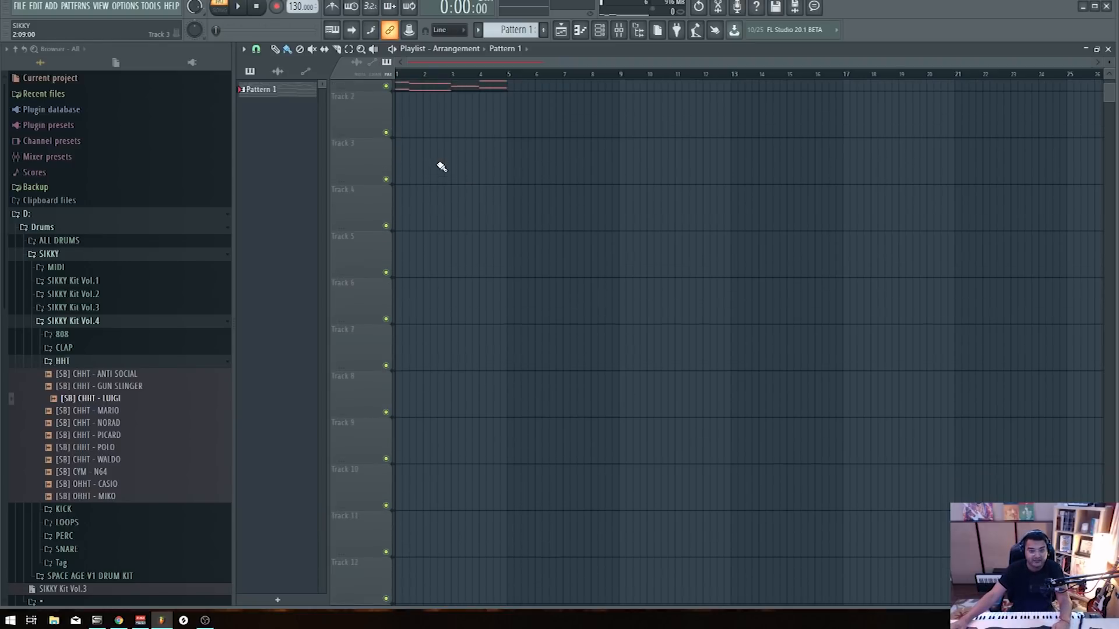
scroll(409, 85, "up", 3)
left_click_drag(412, 75, 324, 78)
right_click(357, 82)
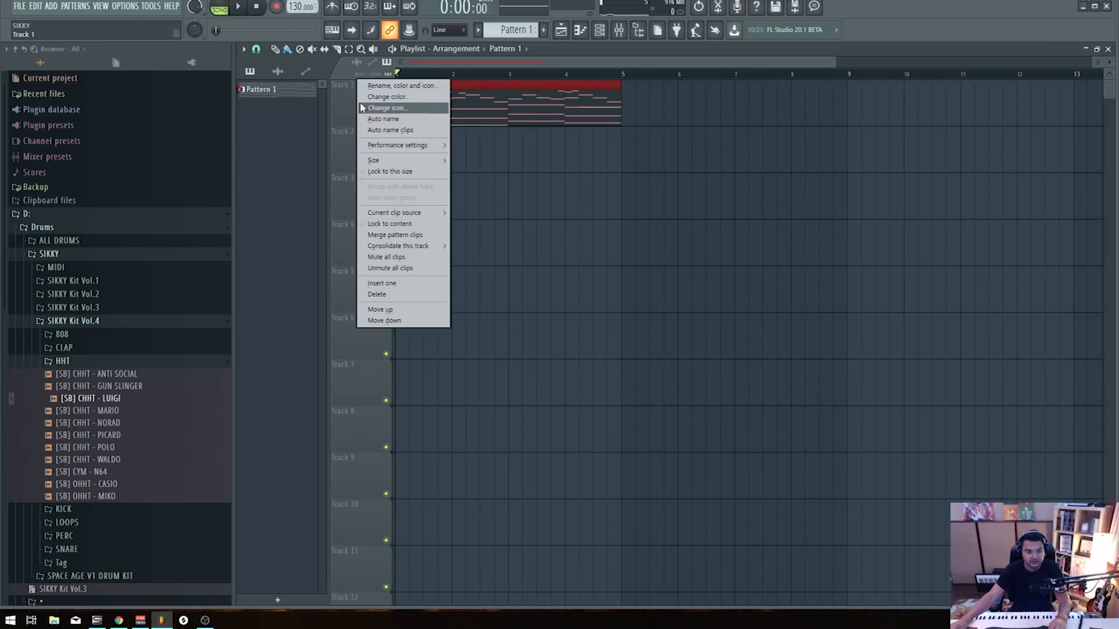
mouse_move(434, 246)
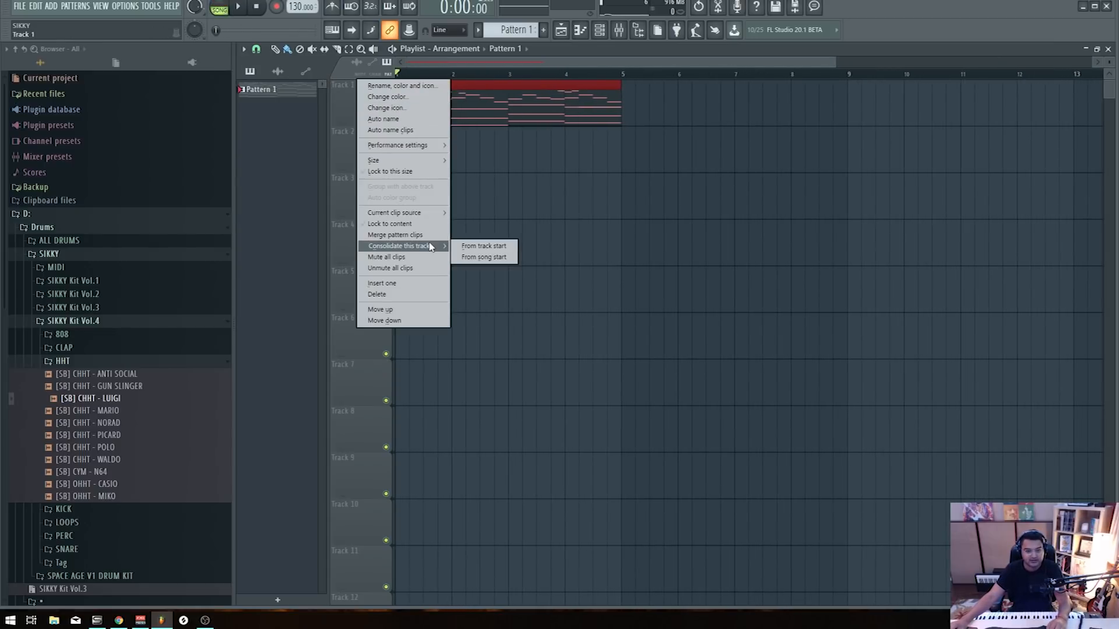
left_click(489, 262)
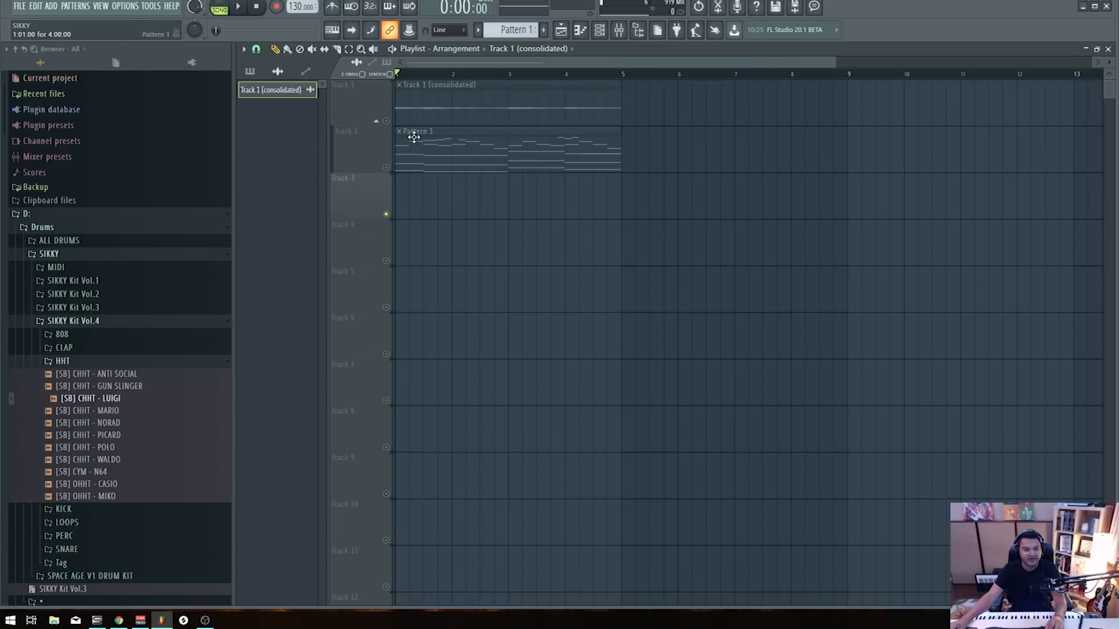
Unmute Track 1 and reverse the consolidated audio clip
left_click(386, 120)
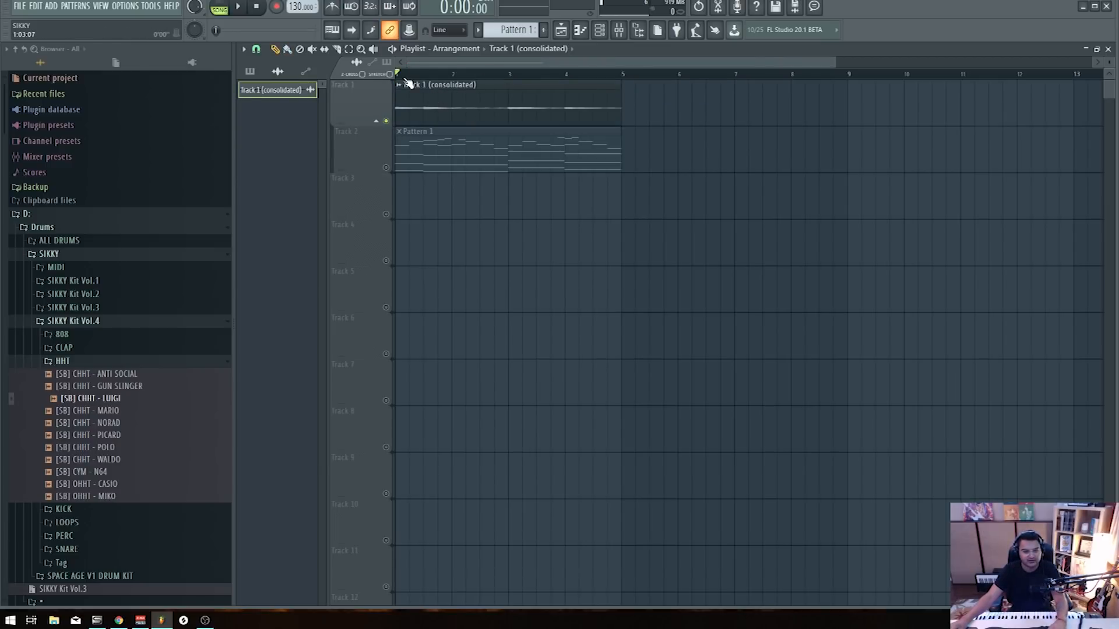
double_click(427, 84)
left_click(450, 254)
right_click(719, 252)
Line up the end of the reversed audio with bar 5, normalize the clip and play it
scroll(617, 163, "up", 6)
scroll(677, 172, "up", 2)
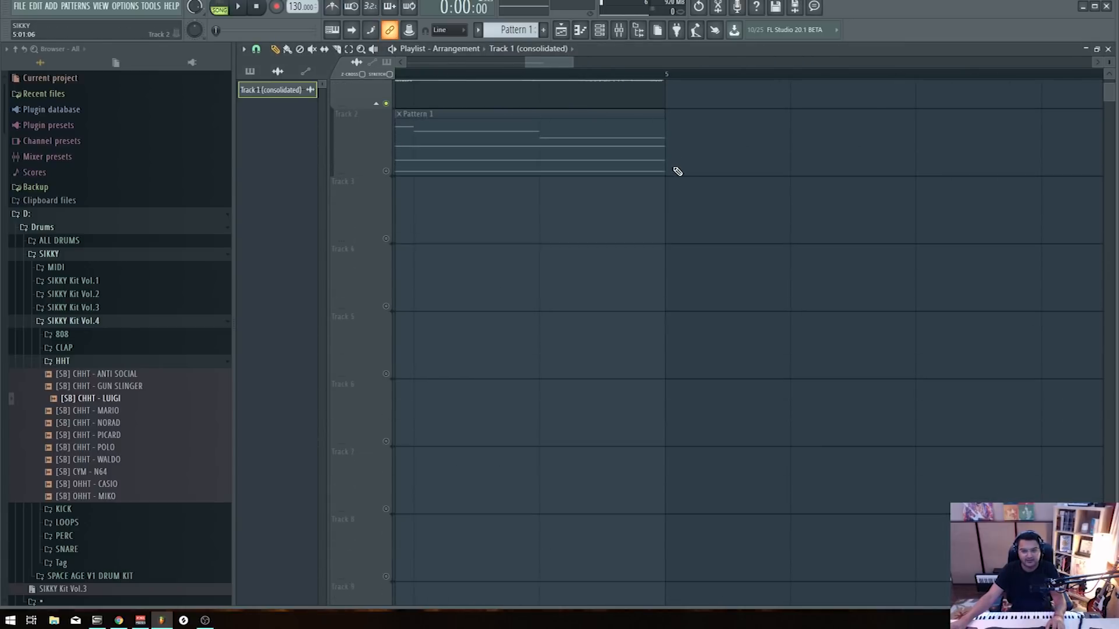
scroll(637, 155, "up", 2)
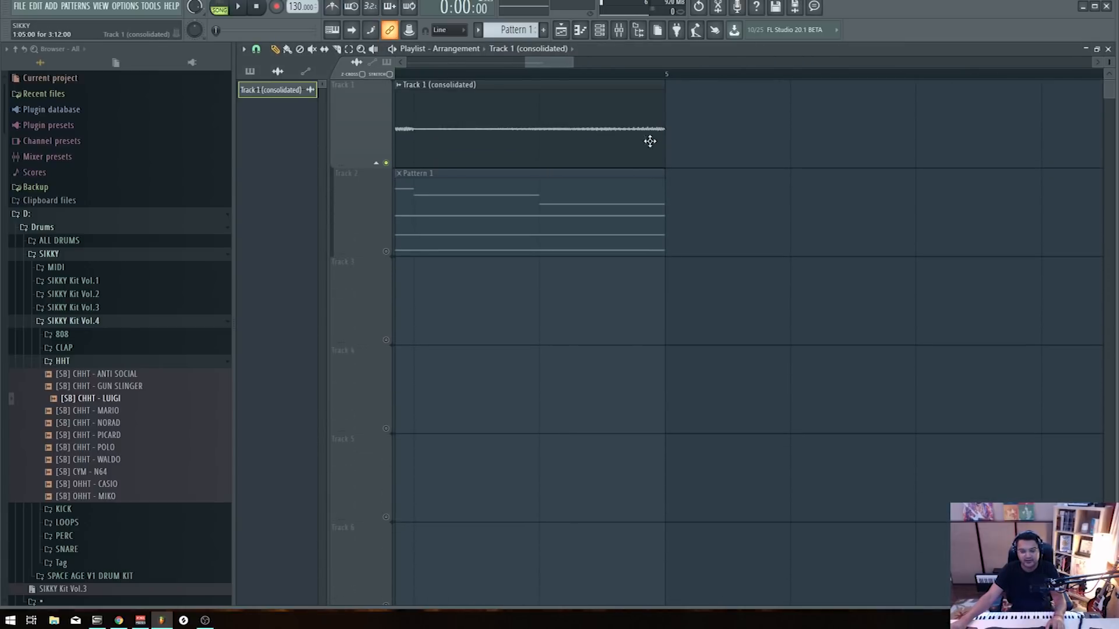
double_click(652, 132)
key("space")
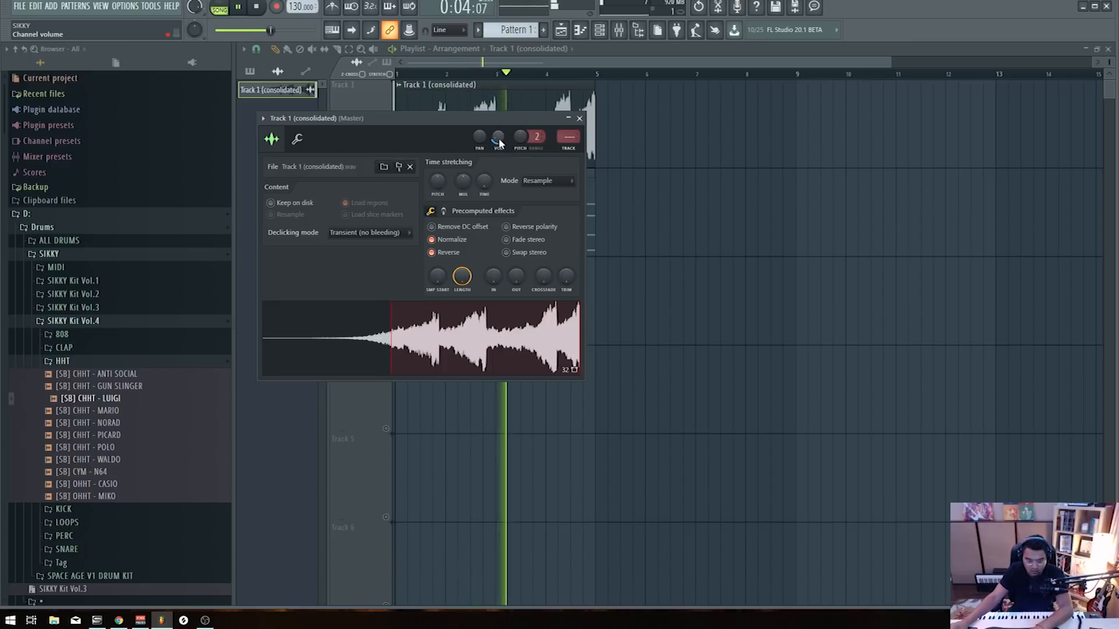
Close the clip's settings, restore Pattern 1's notes to their original forward order and unmute Track 2
key("F12")
left_click(561, 31)
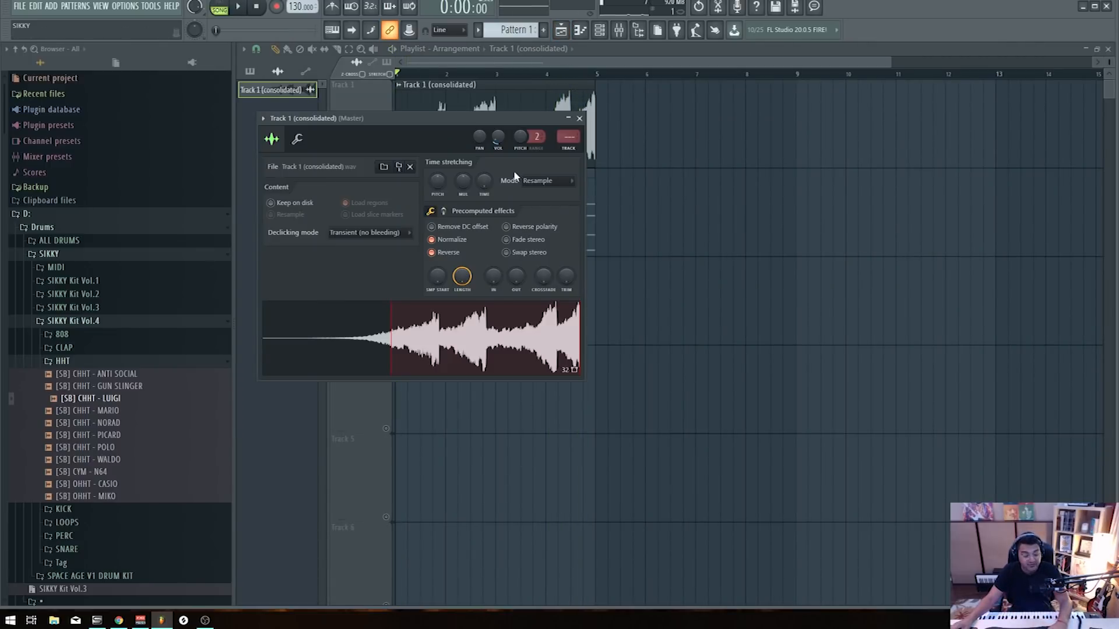
key("Escape")
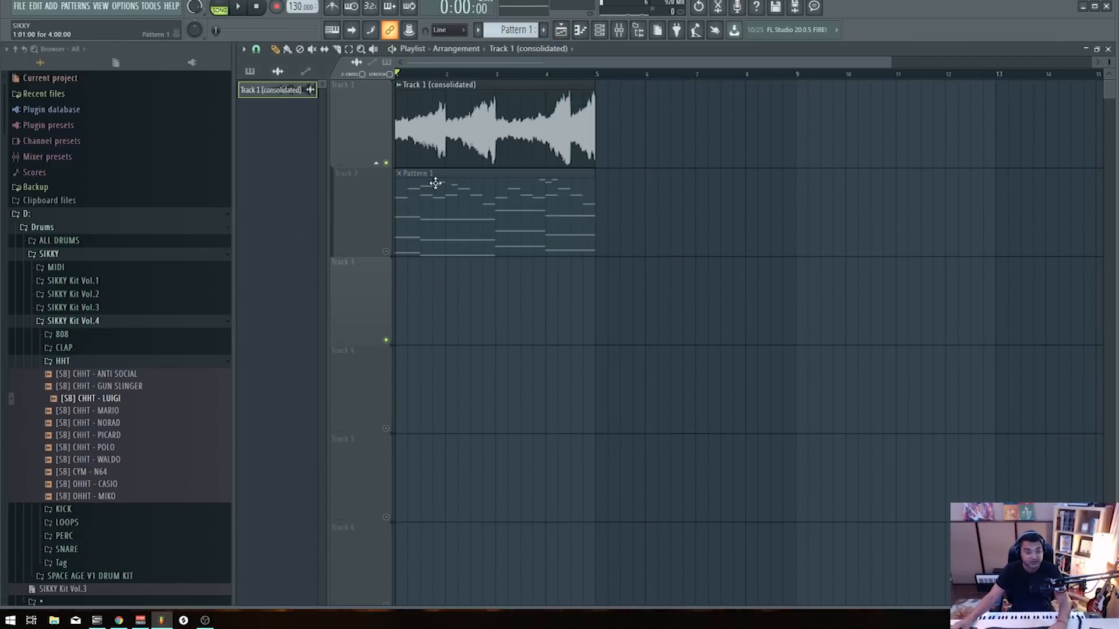
left_click(436, 227)
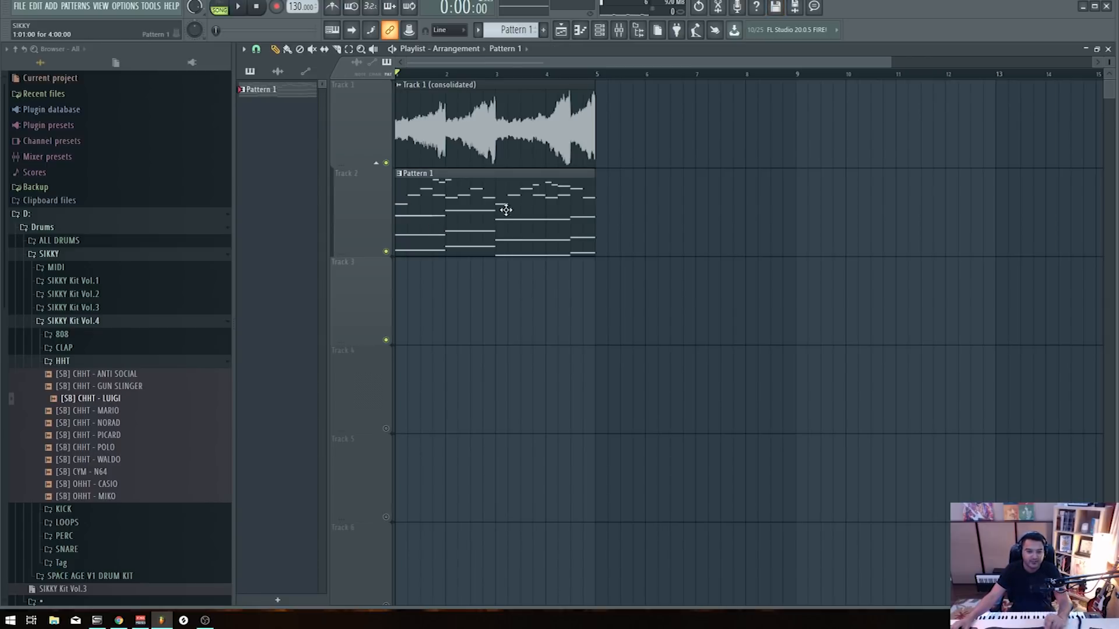
double_click(470, 237)
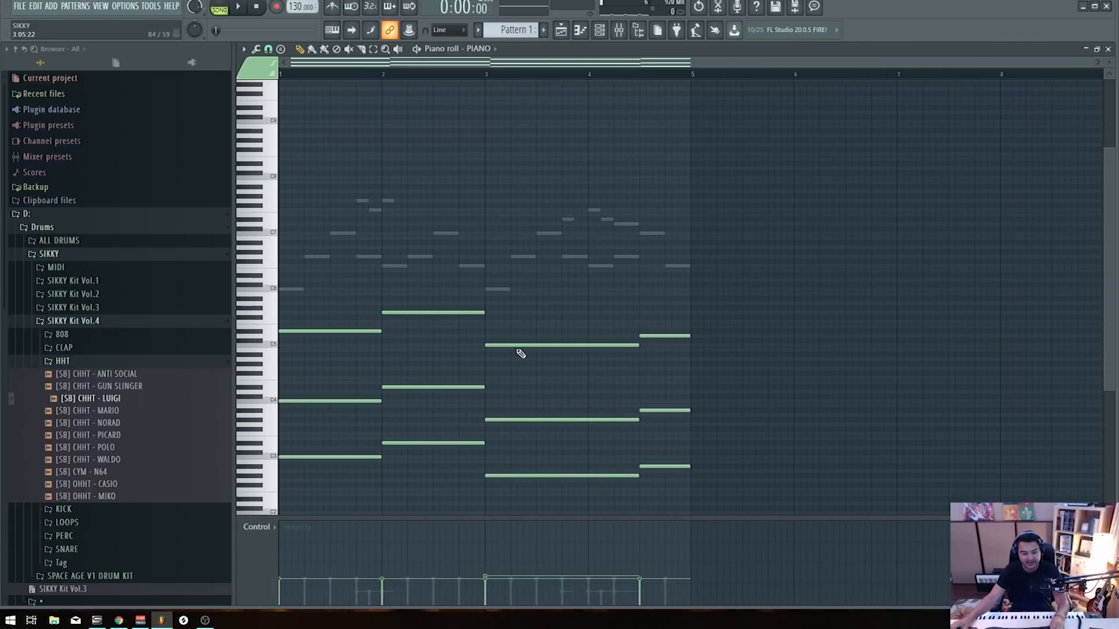
key("ctrl+a")
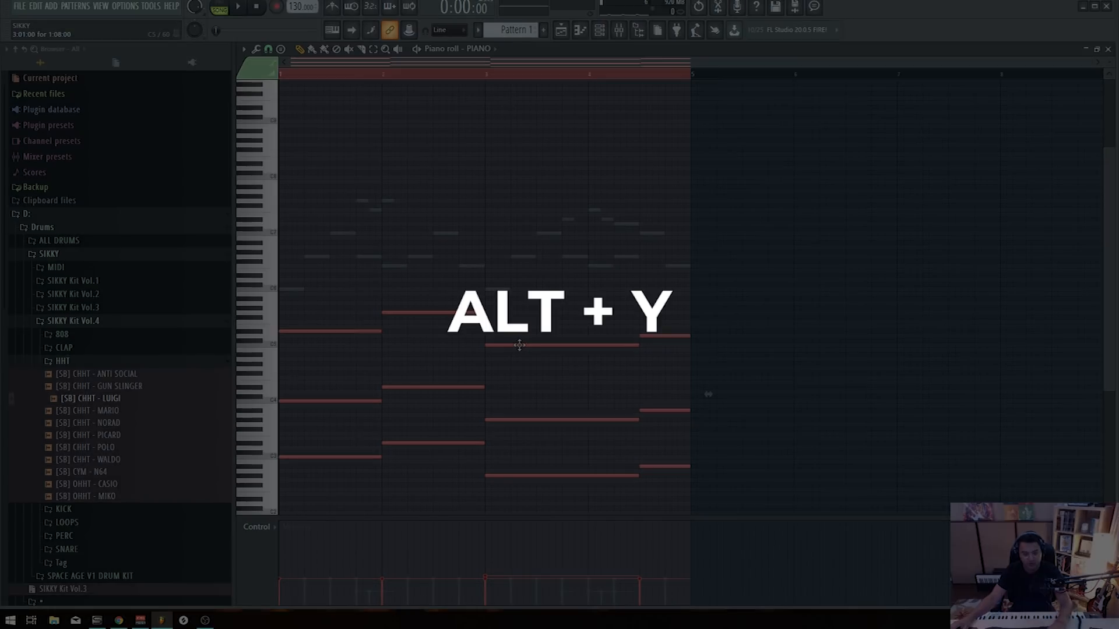
key("alt+y")
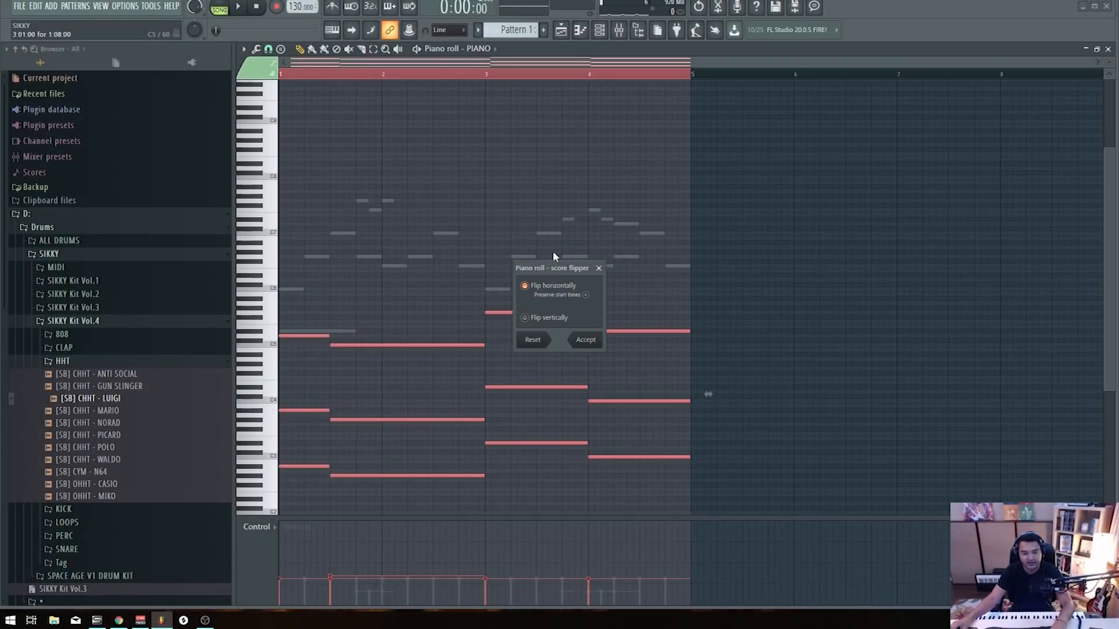
left_click(600, 269)
key("Escape")
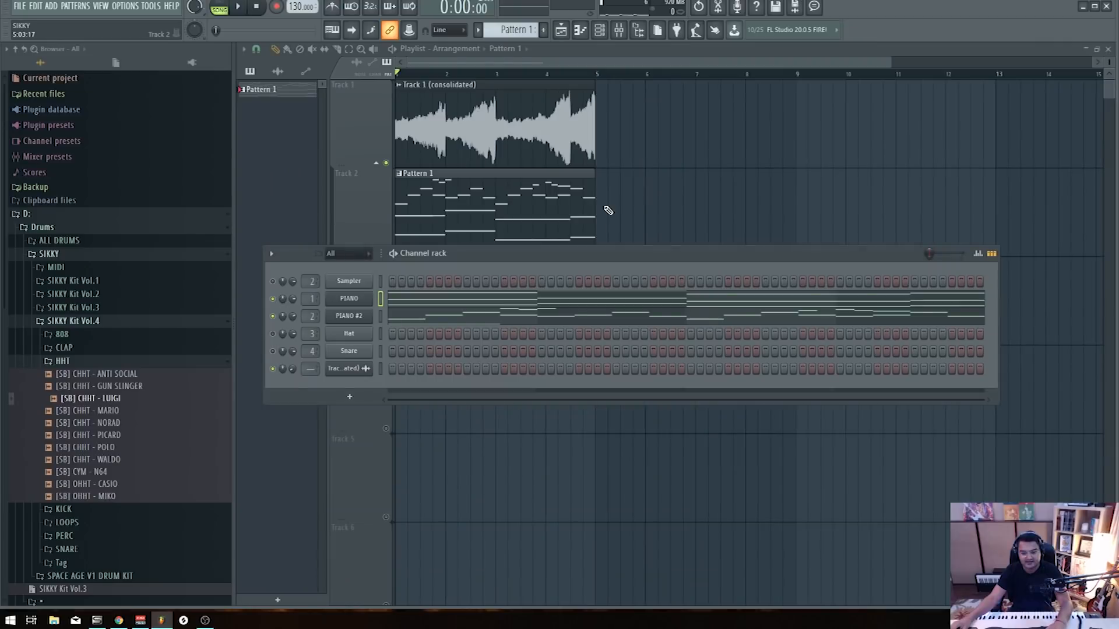
Hide the channel rack and play the reversed clip together with Pattern 1
key("F6")
key("space")
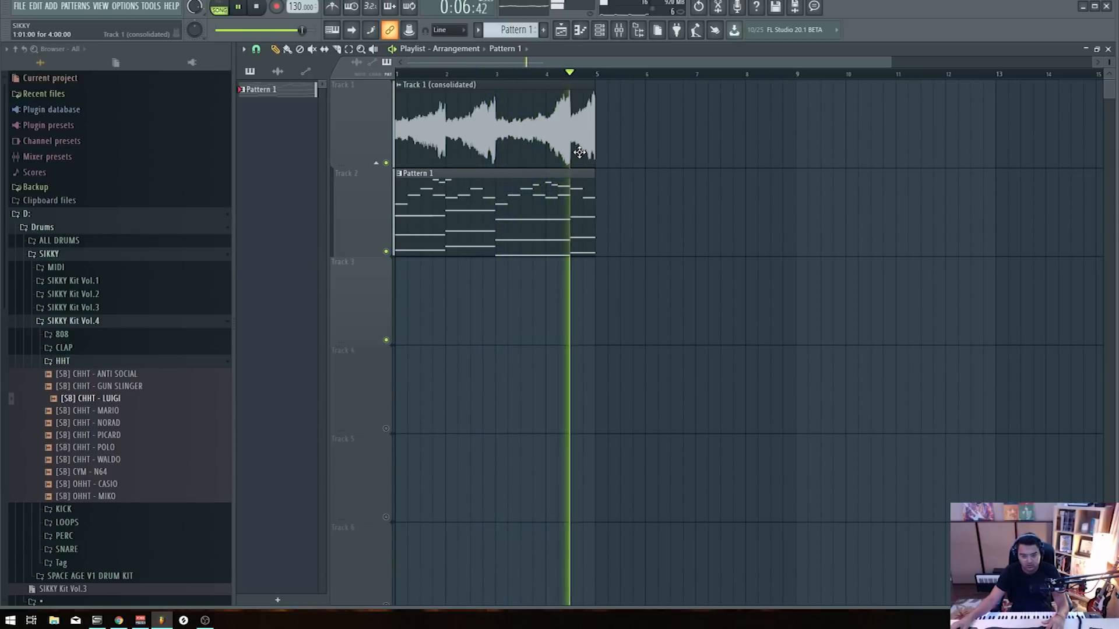
key("space")
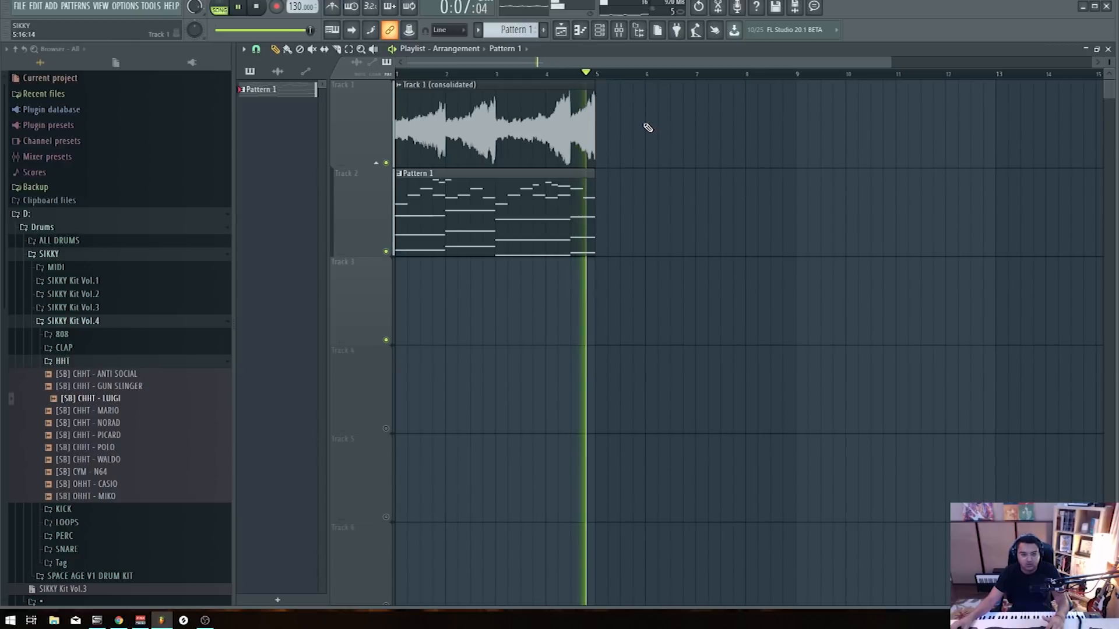
Route the consolidated clip to mixer track 1, open the mixer and stop playback
double_click(501, 146)
left_click_drag(565, 140, 564, 132)
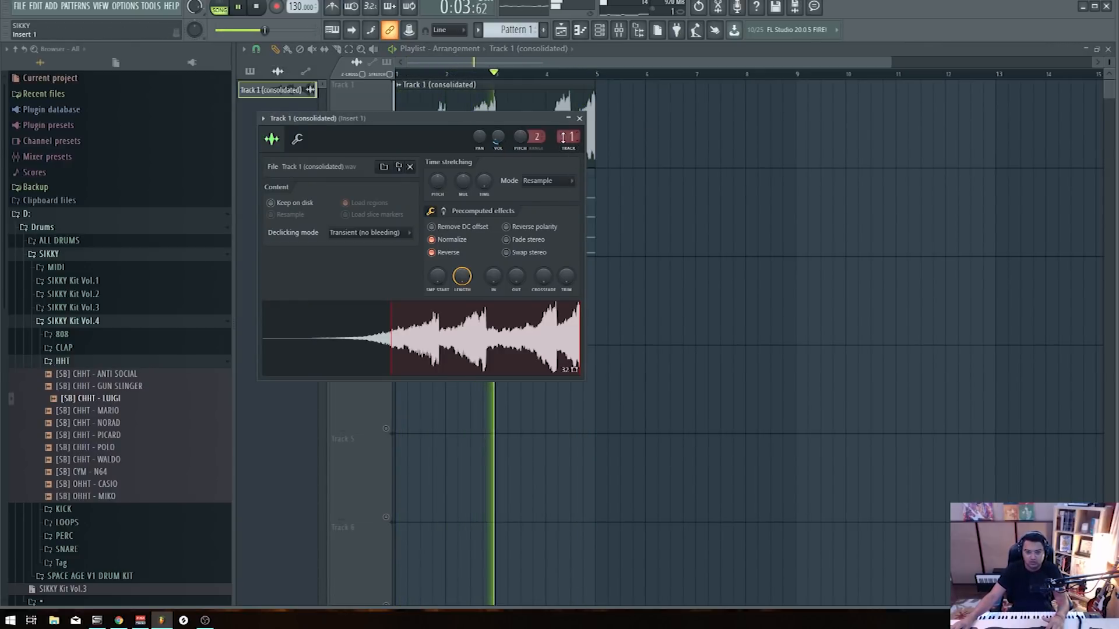
key("F9")
key("space")
Load Fruity Convolver and Fruity parametric EQ 2 into the first two effect slots of Insert 1
left_click(964, 223)
mouse_move(1068, 282)
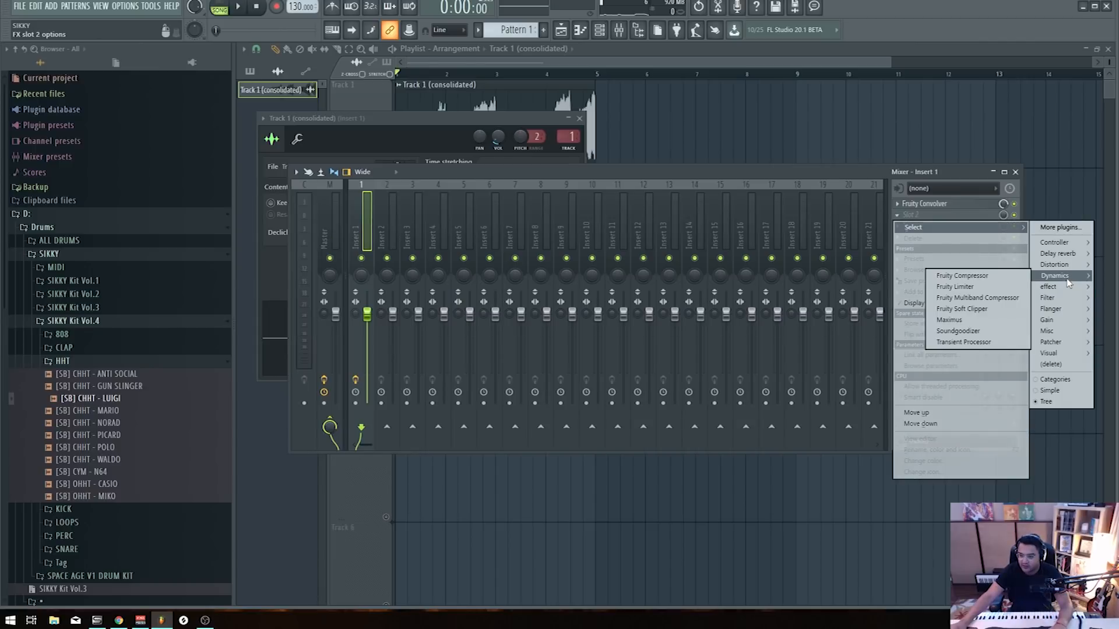
left_click(970, 320)
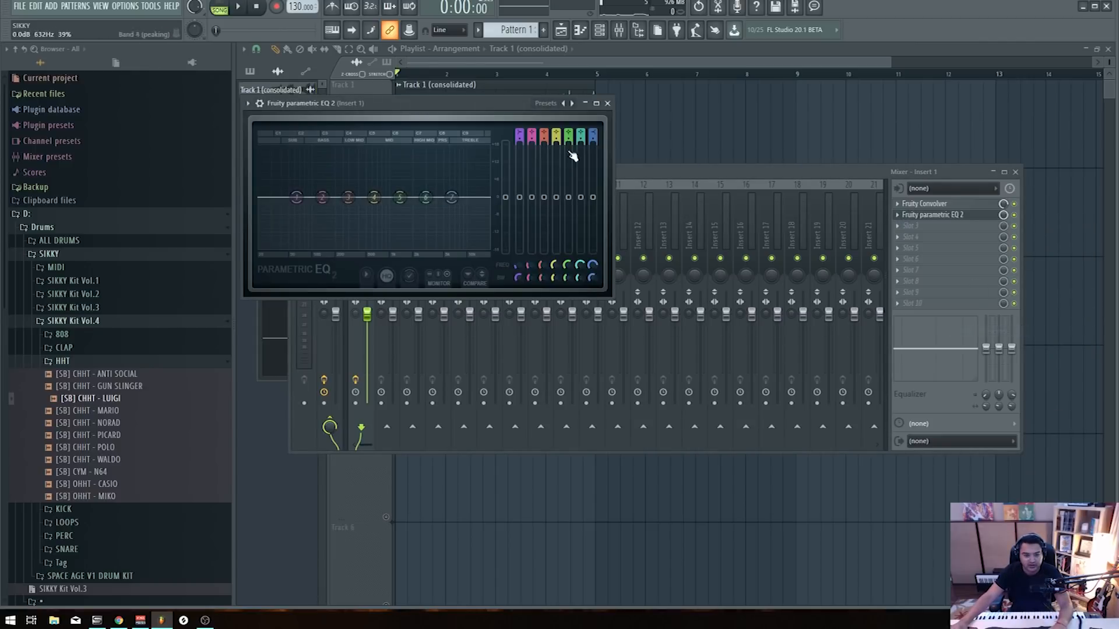
Load the 40Hz + 18kHz cut EQ preset, lower the high cut to about 1209 Hz and raise the low cut
left_click(551, 108)
left_click(592, 177)
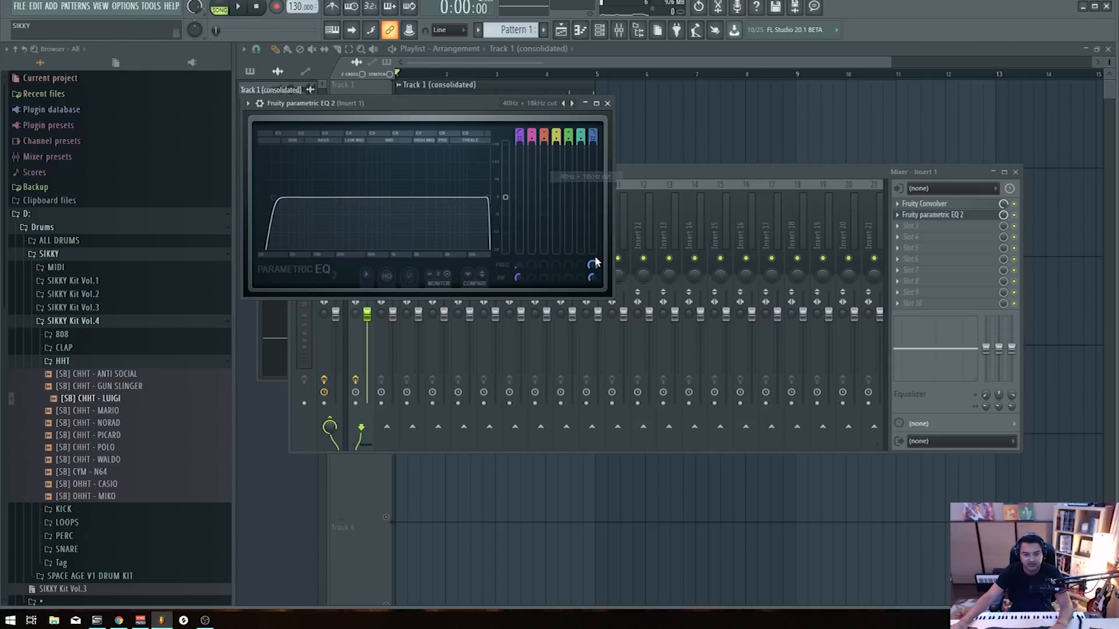
left_click_drag(593, 265, 593, 291)
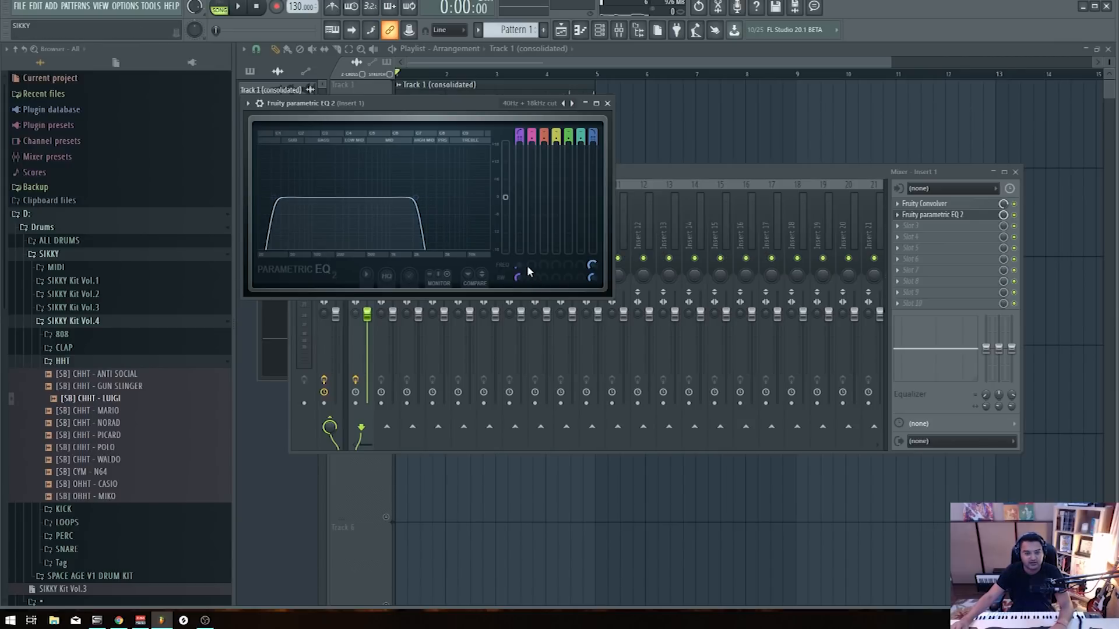
left_click_drag(517, 266, 517, 251)
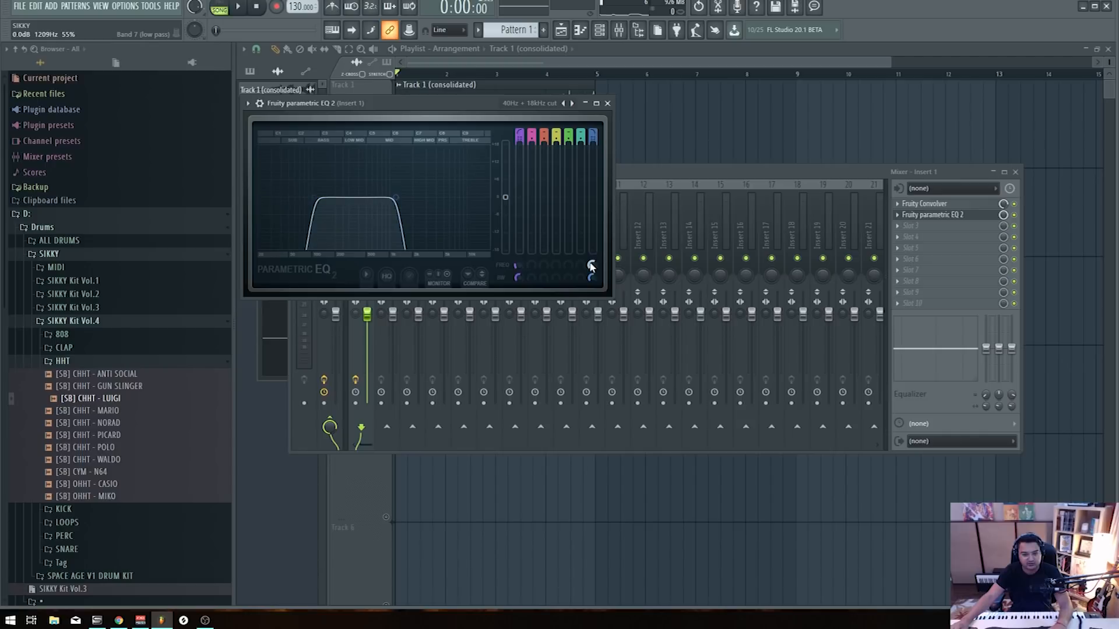
Raise the EQ's low cut further during playback and move Fruity parametric EQ 2 above Fruity Convolver
key("F9")
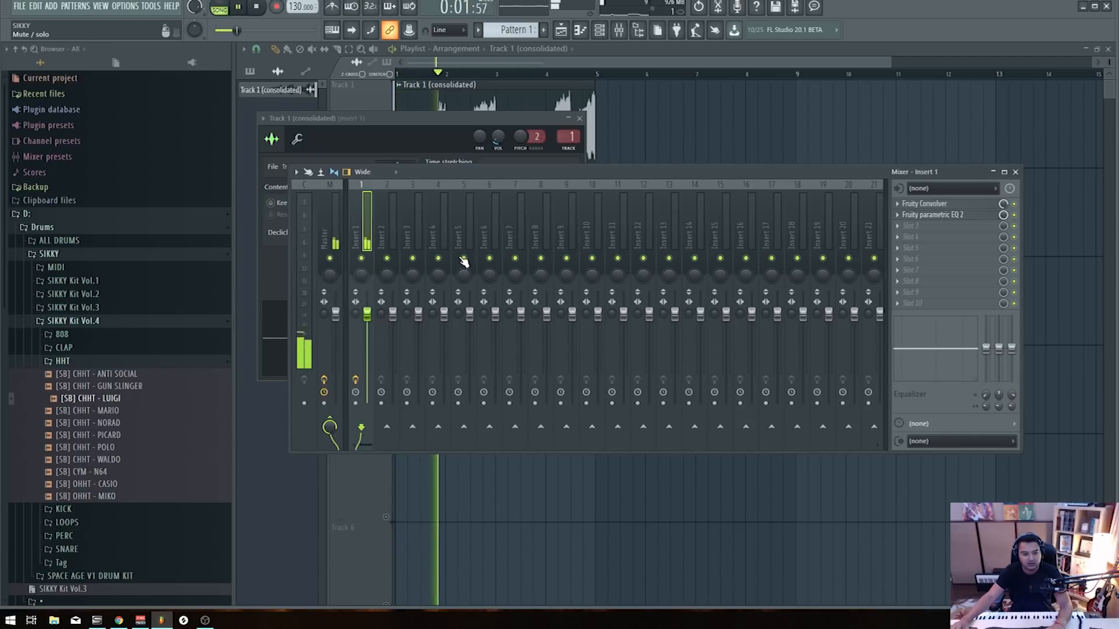
left_click(933, 214)
left_click_drag(517, 266, 517, 251)
left_click_drag(949, 216, 949, 204)
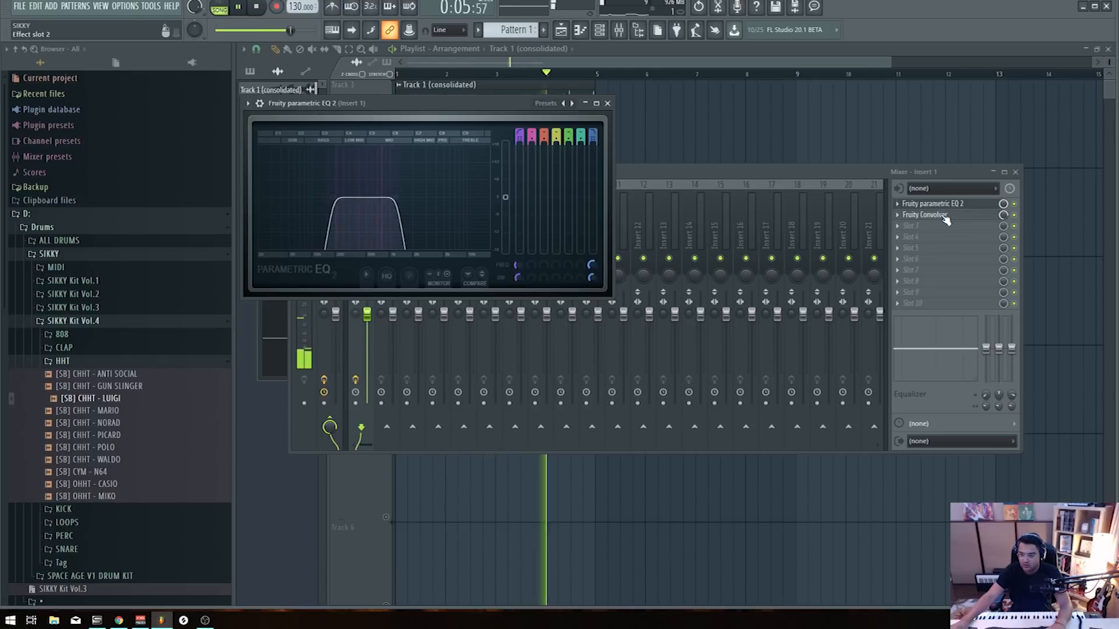
Lower the Fruity Convolver slot's mix level and open the plugin while playing the track
left_click(1002, 221)
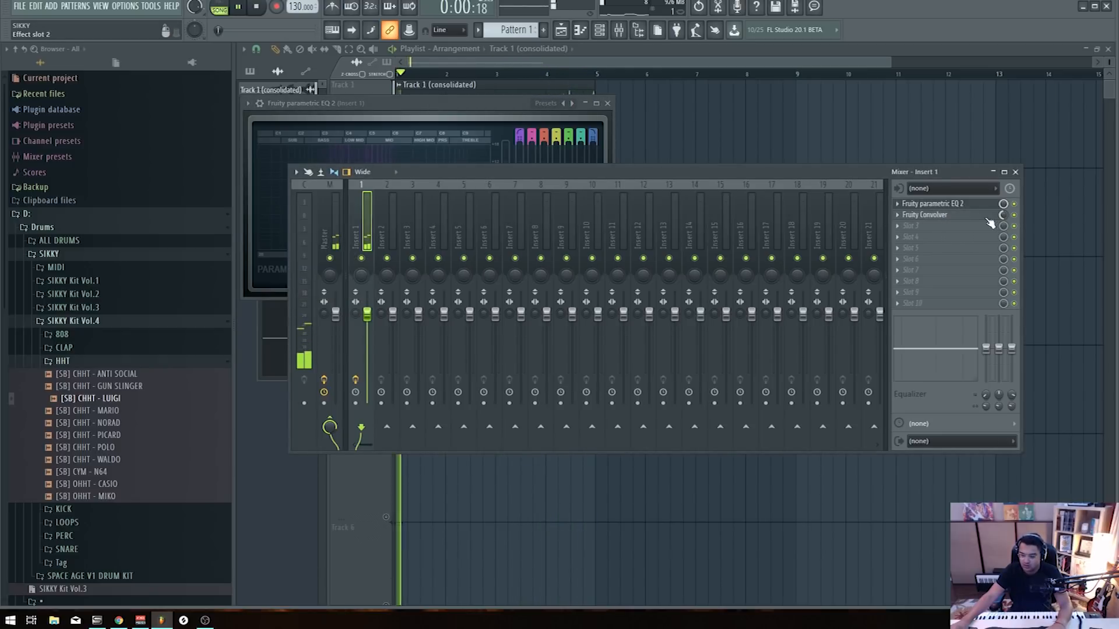
left_click(911, 220)
key("space")
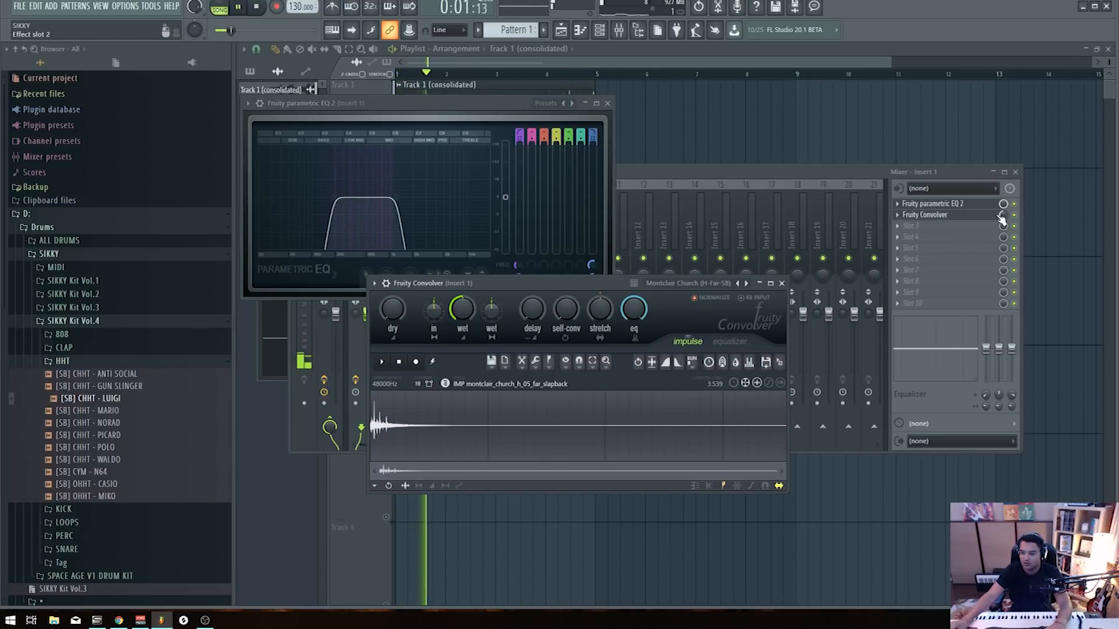
Set the Fruity Convolver slot's mix level to about 62% and close the open plugin and mixer windows
left_click_drag(1001, 218, 1002, 225)
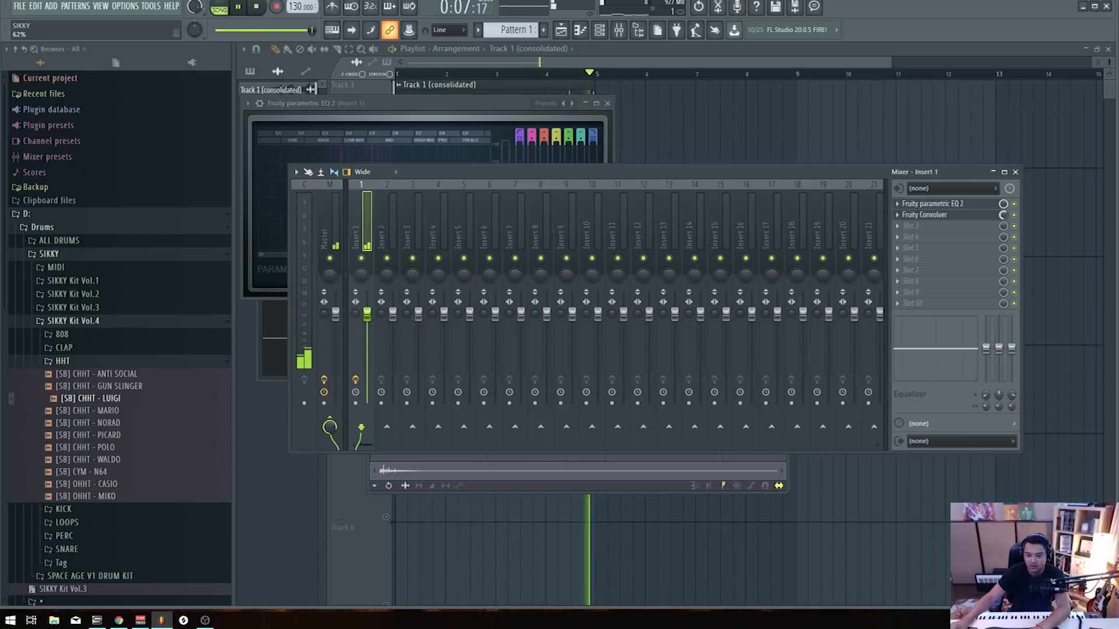
key("F12")
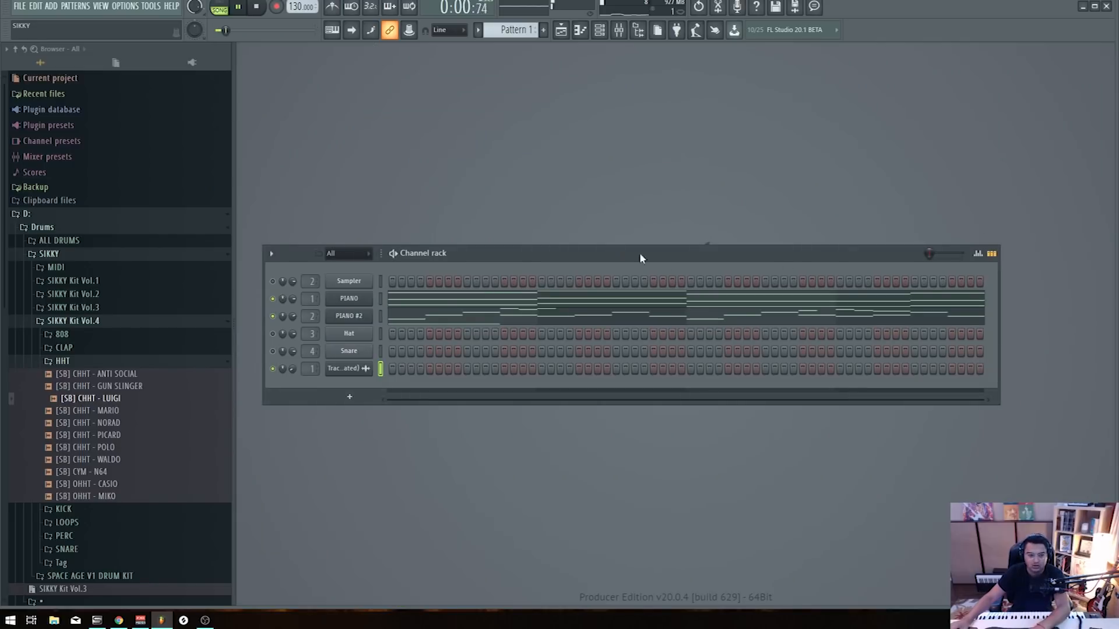
left_click(619, 34)
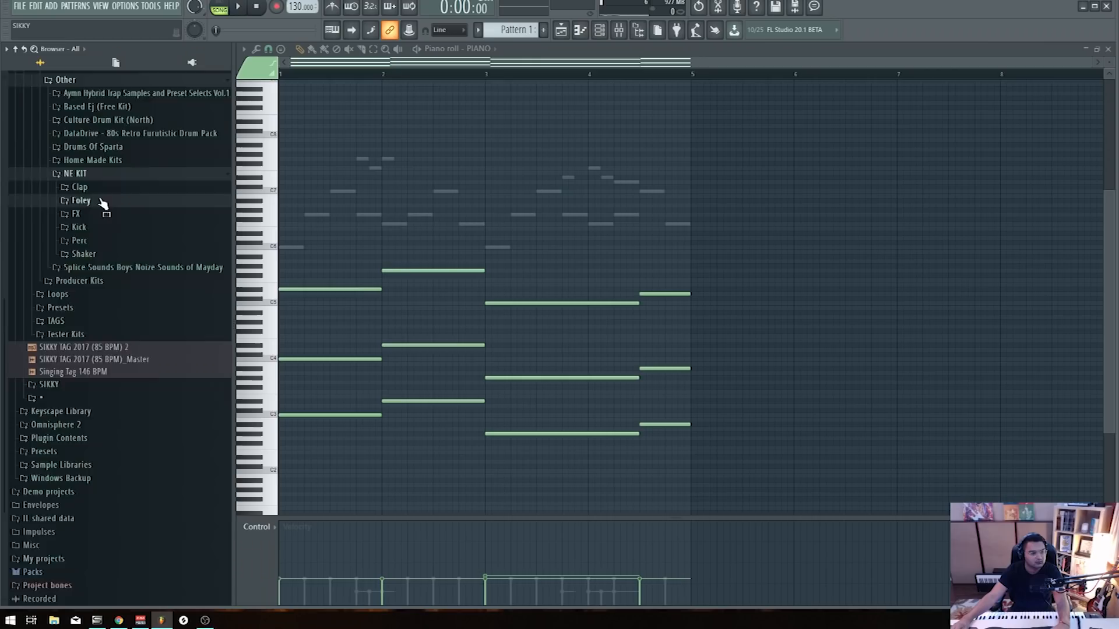
Open the NE KIT's Foley folder and audition one of its samples
left_click(82, 200)
left_click(105, 220)
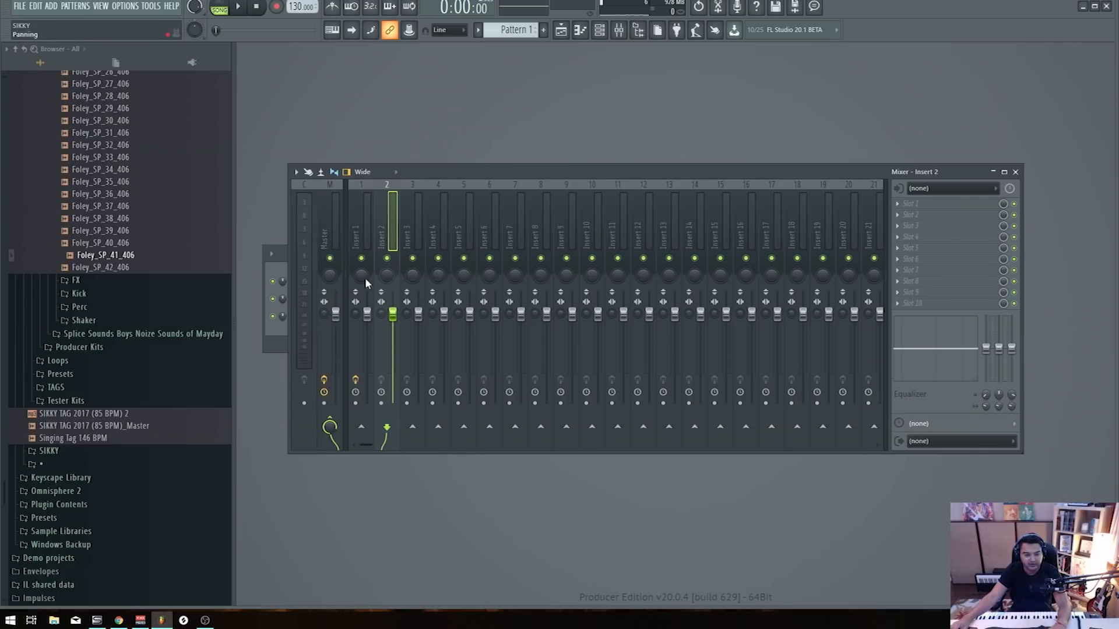
Load Fruity parametric EQ 2 into Insert 2's first slot with the 40Hz + 18kHz cut preset, raising the low cut and lowering the high cut to 1638 Hz
left_click(932, 203)
mouse_move(1072, 287)
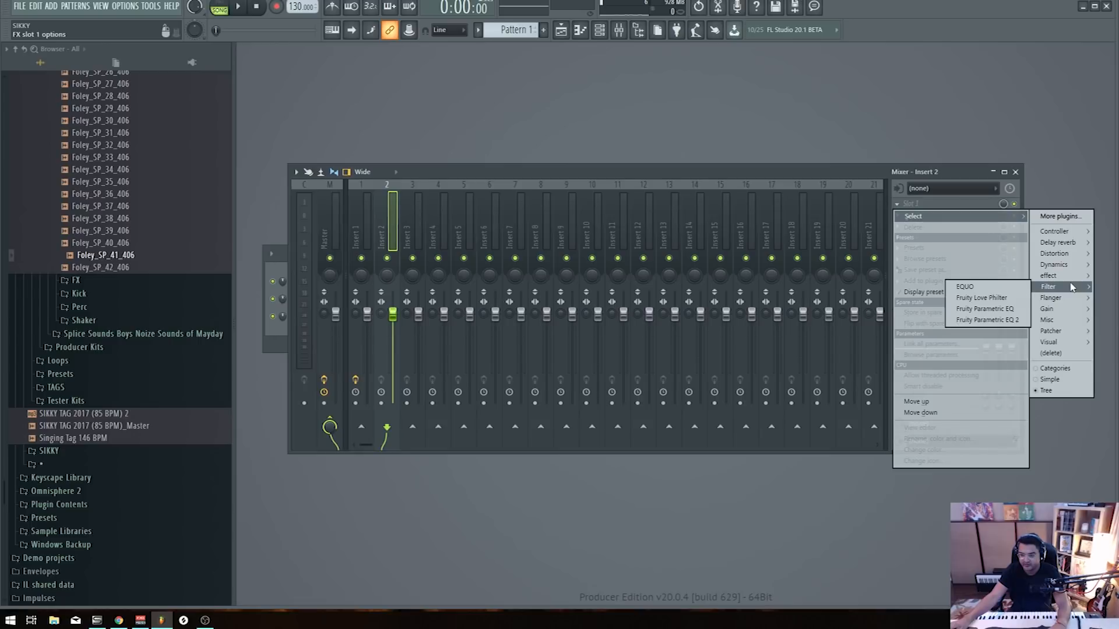
left_click(1005, 322)
key("space")
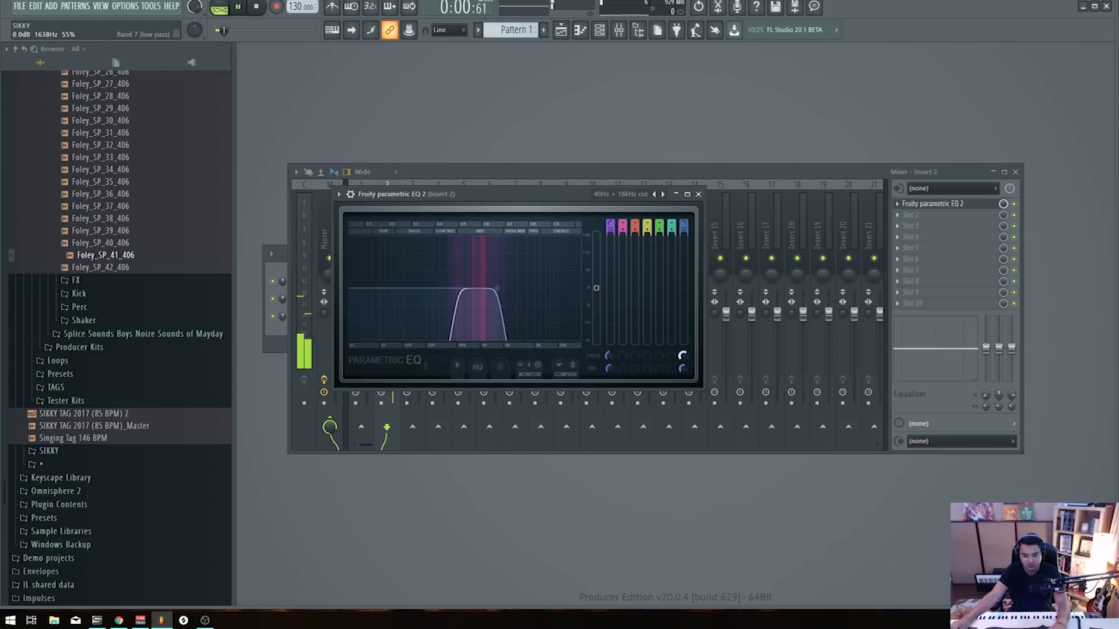
Load Fruity delay 2 into Insert 2's second slot at about 25% mix and Fruity Convolver into the third slot
left_click(920, 218)
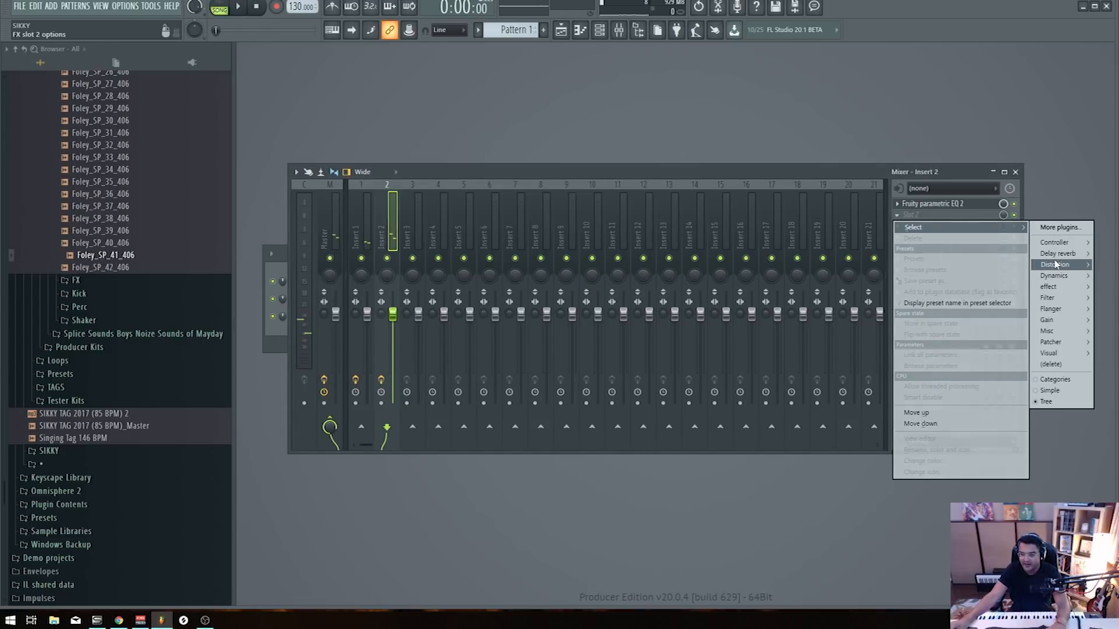
mouse_move(1058, 253)
left_click(991, 264)
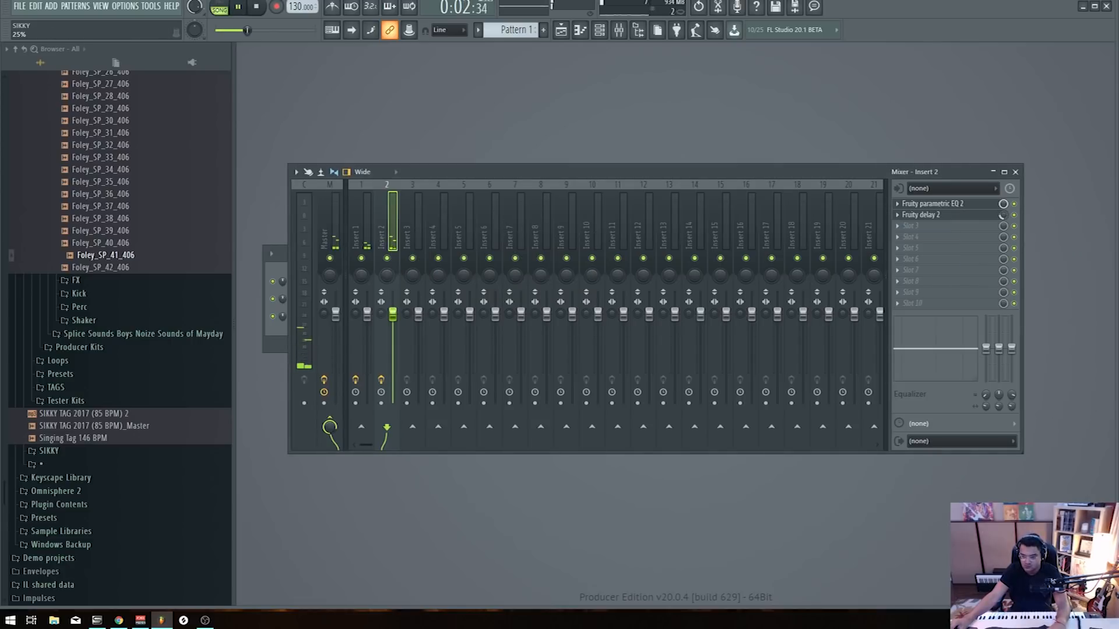
left_click(972, 216)
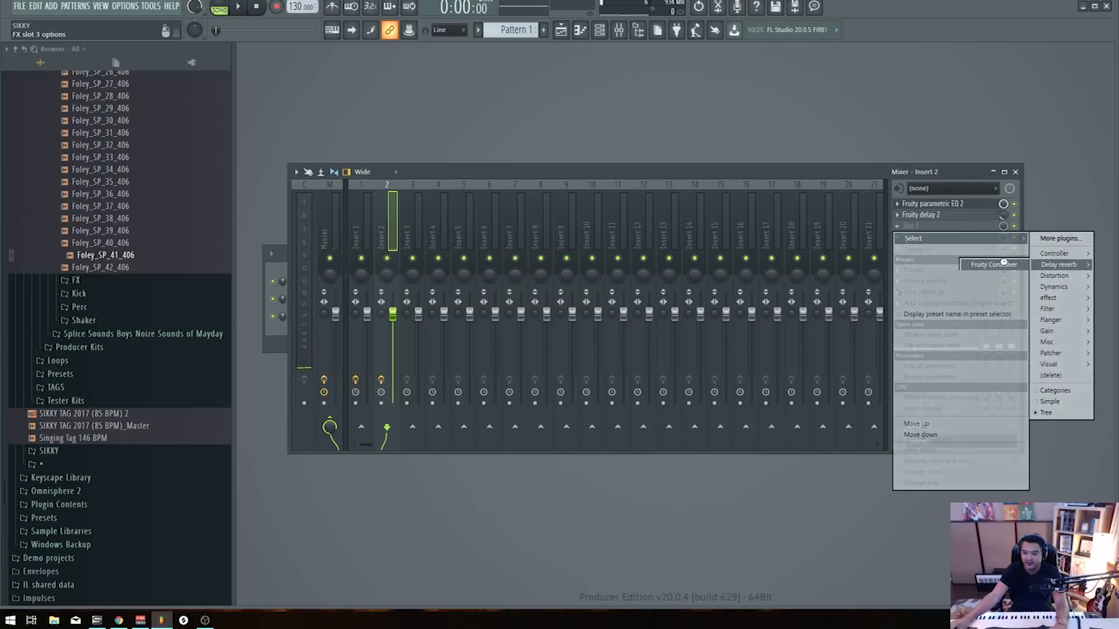
left_click(994, 266)
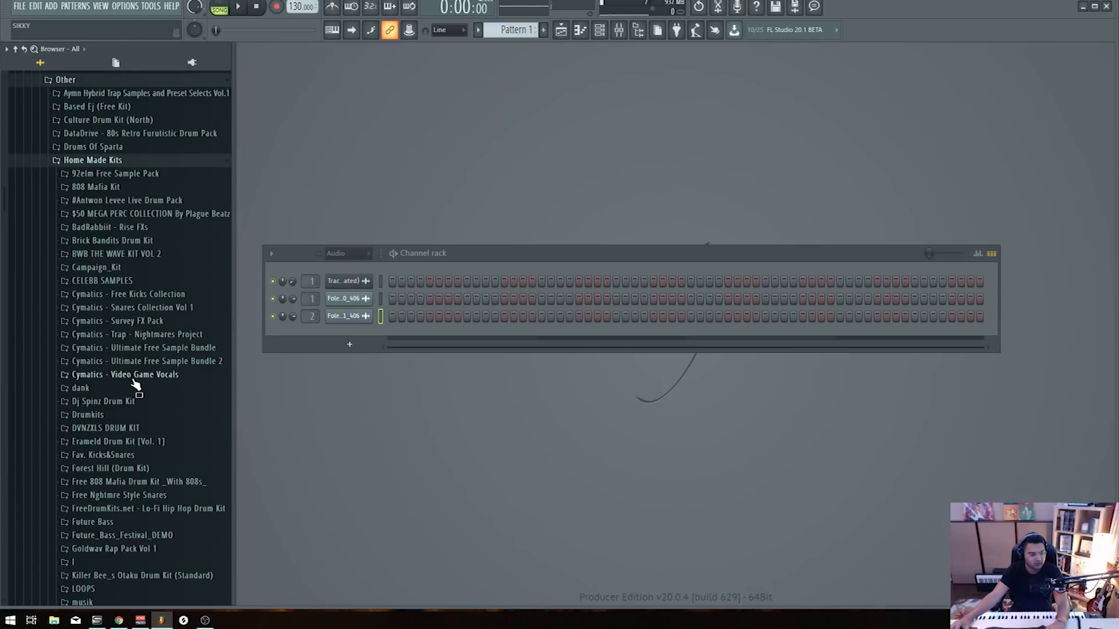
Load Fruity Reeverb 2 into Insert 3's first slot, raise its wet and early reflection levels and lower the dry level
scroll(128, 362, "up", 5)
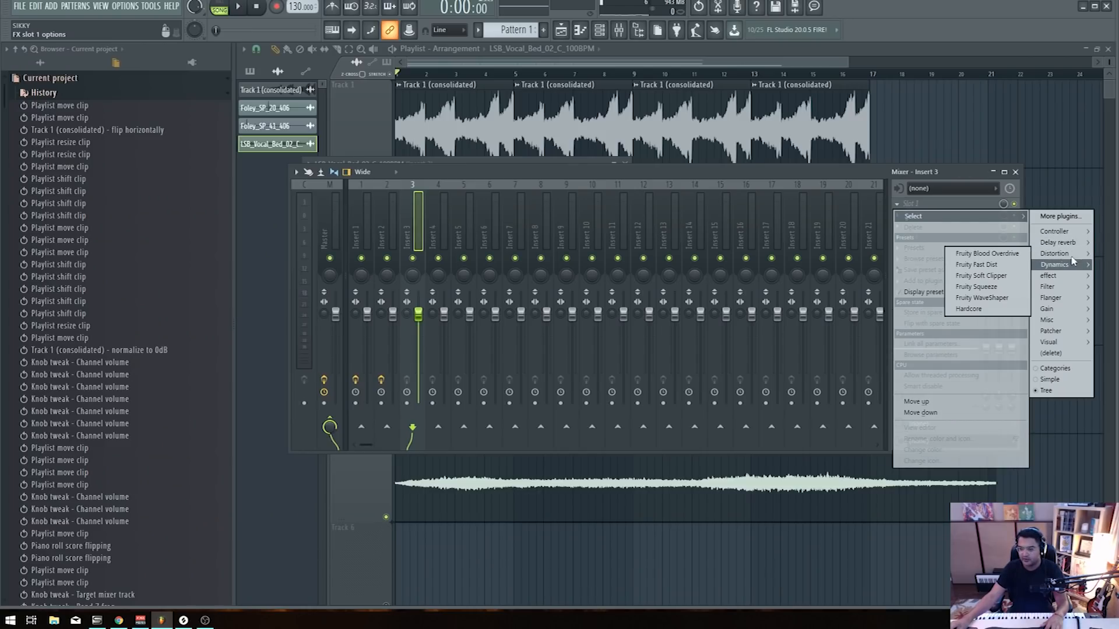
left_click(991, 291)
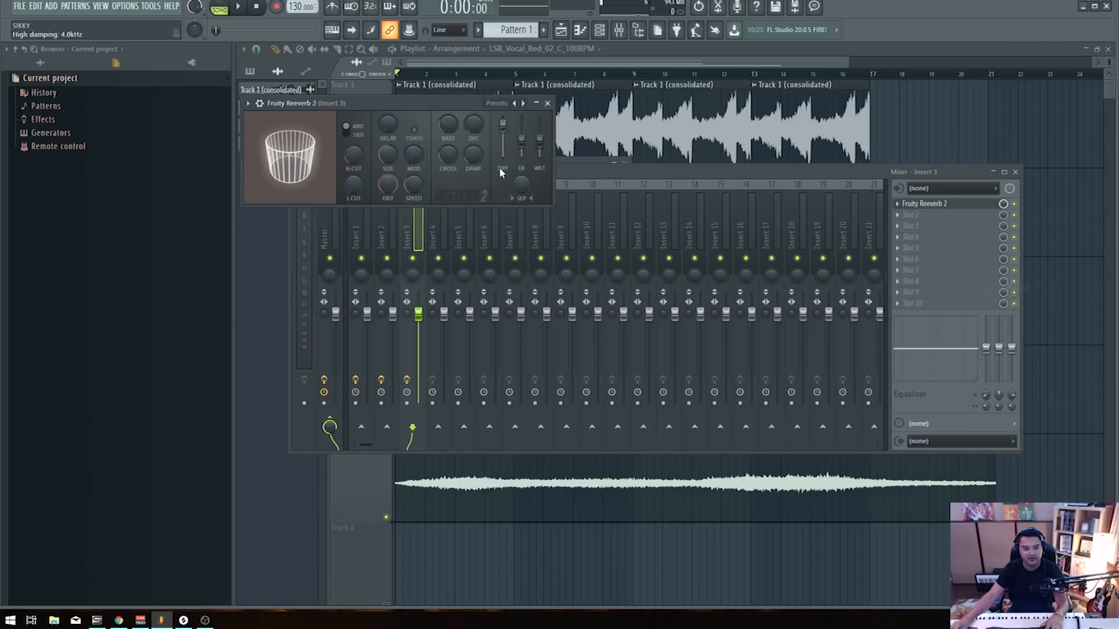
left_click_drag(539, 123, 540, 116)
left_click_drag(521, 141, 473, 106)
Load Fruity parametric EQ 2 into Insert 3's second slot and apply the 40Hz + 18kHz cut preset during playback
left_click(910, 214)
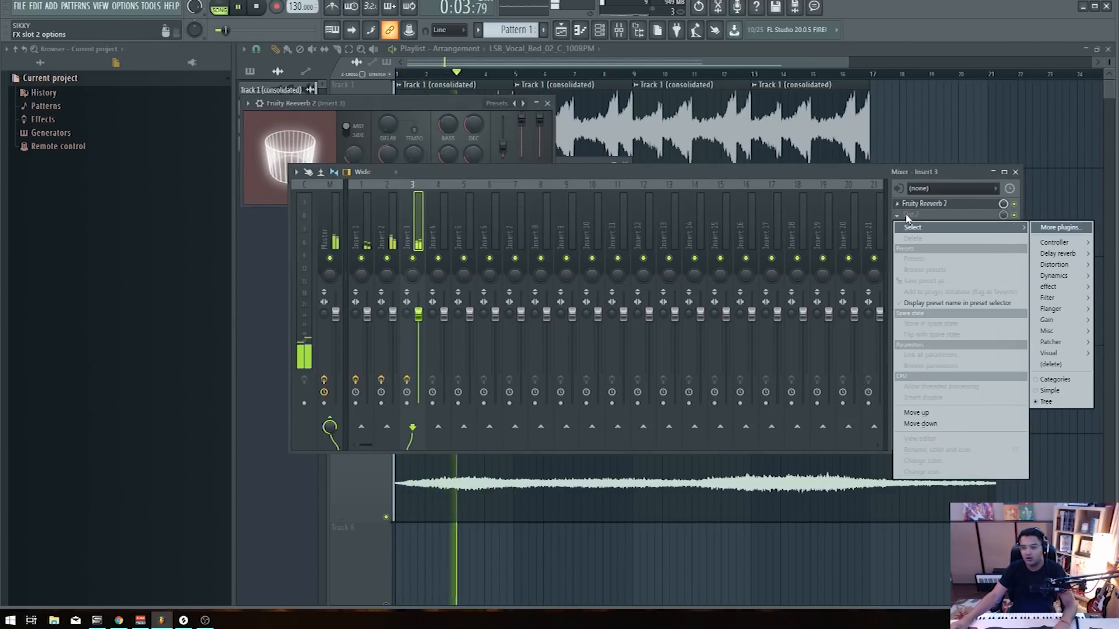
mouse_move(1085, 302)
left_click(991, 331)
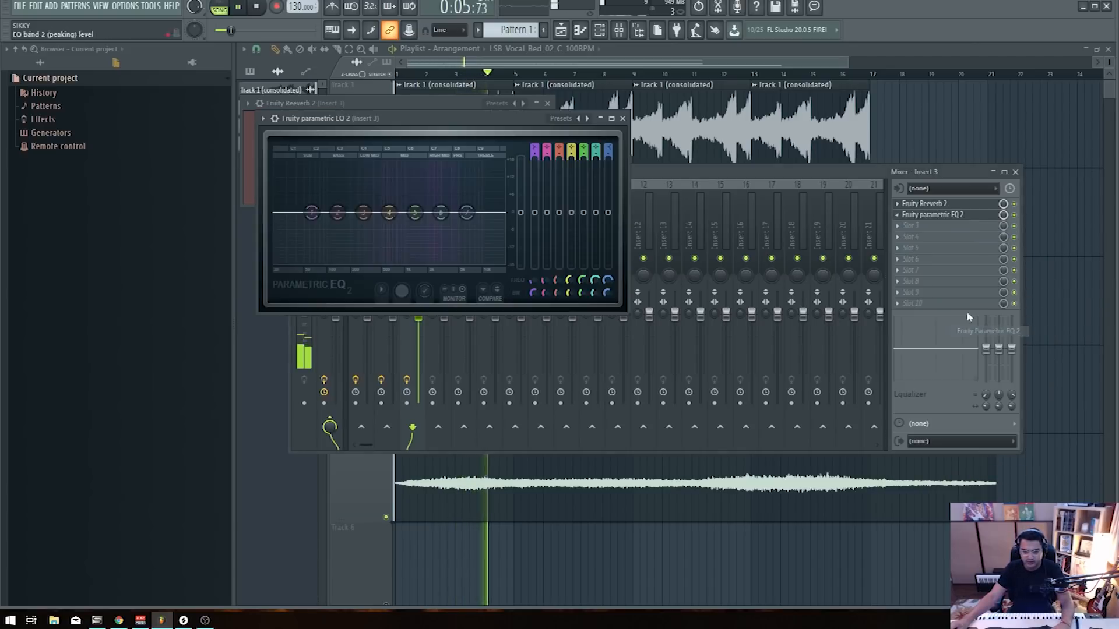
left_click(561, 119)
left_click(617, 197)
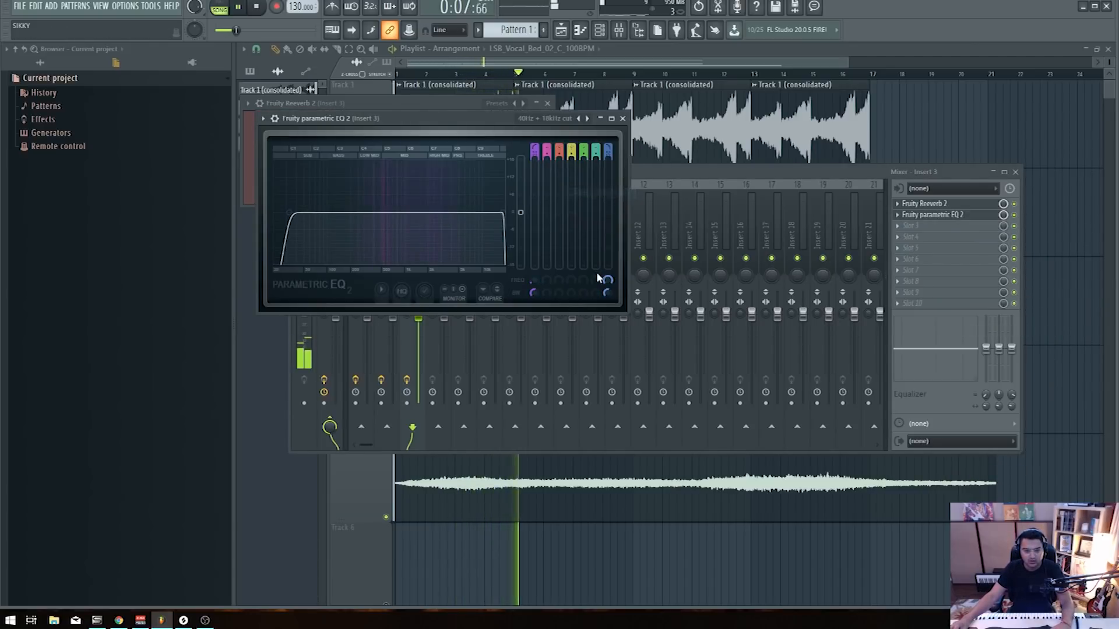
Raise the Insert 3 EQ's low cut, lower its high cut to about 4629 Hz and close the EQ
left_click_drag(608, 281, 608, 289)
left_click_drag(533, 281, 533, 238)
left_click_drag(612, 282, 612, 288)
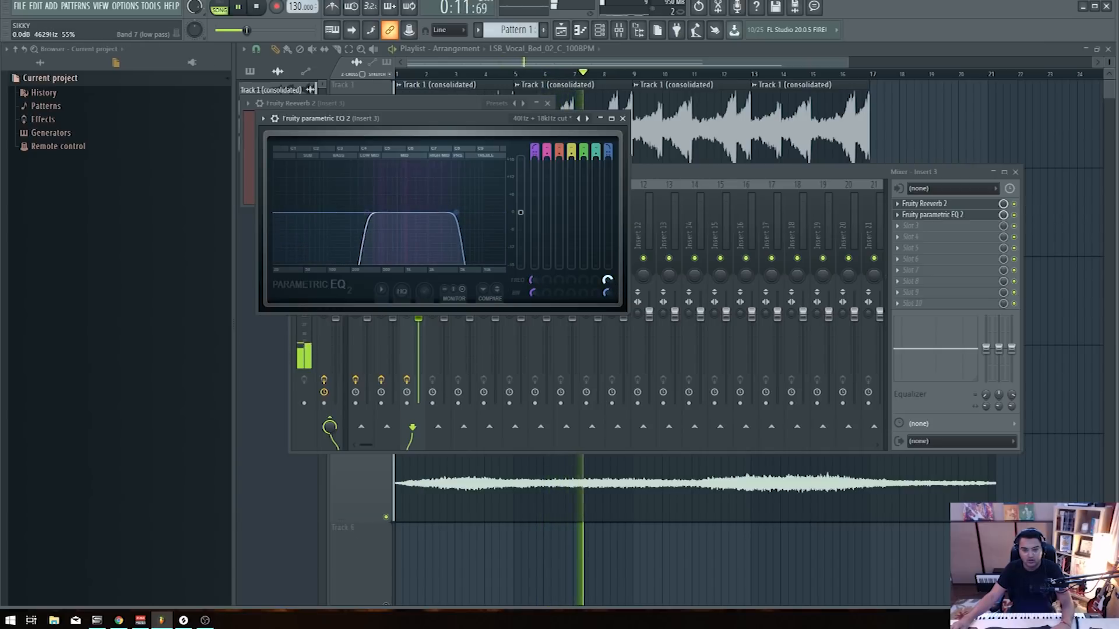
key("Escape")
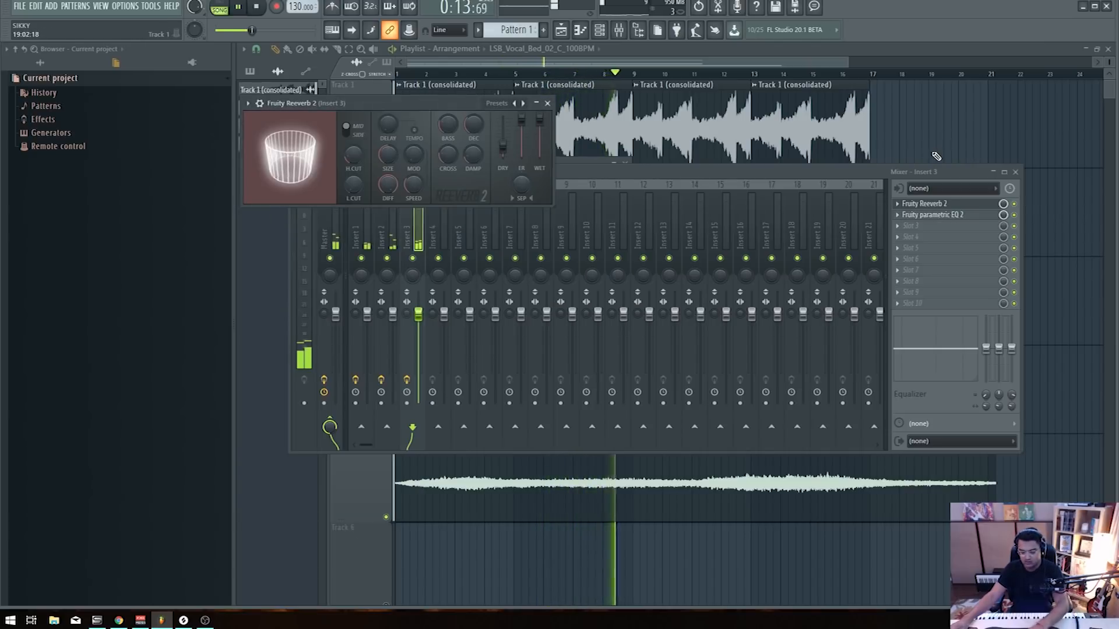
Close the plugin and mixer windows, stop playback and unmute Track 2 with the Pattern 1 clips in the playlist
key("F12")
key("F6")
key("space")
left_click(561, 30)
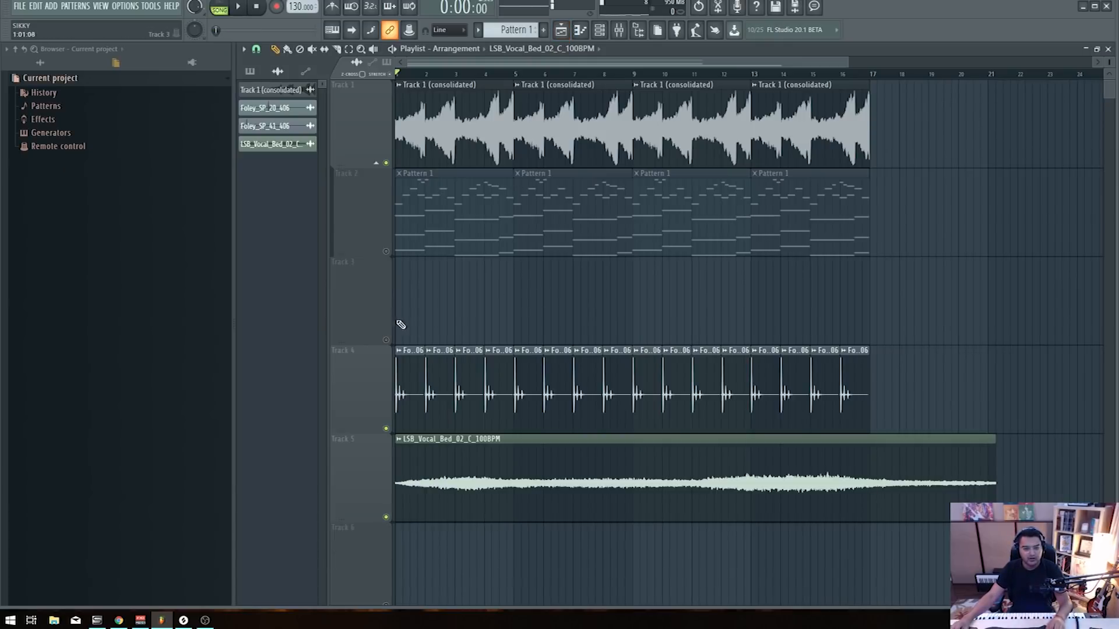
left_click(386, 251)
Route the PIANO and PIANO #2 channels to mixer Insert 4 and lower its fader to about 65% (-8.6 dB) during playback
double_click(441, 247)
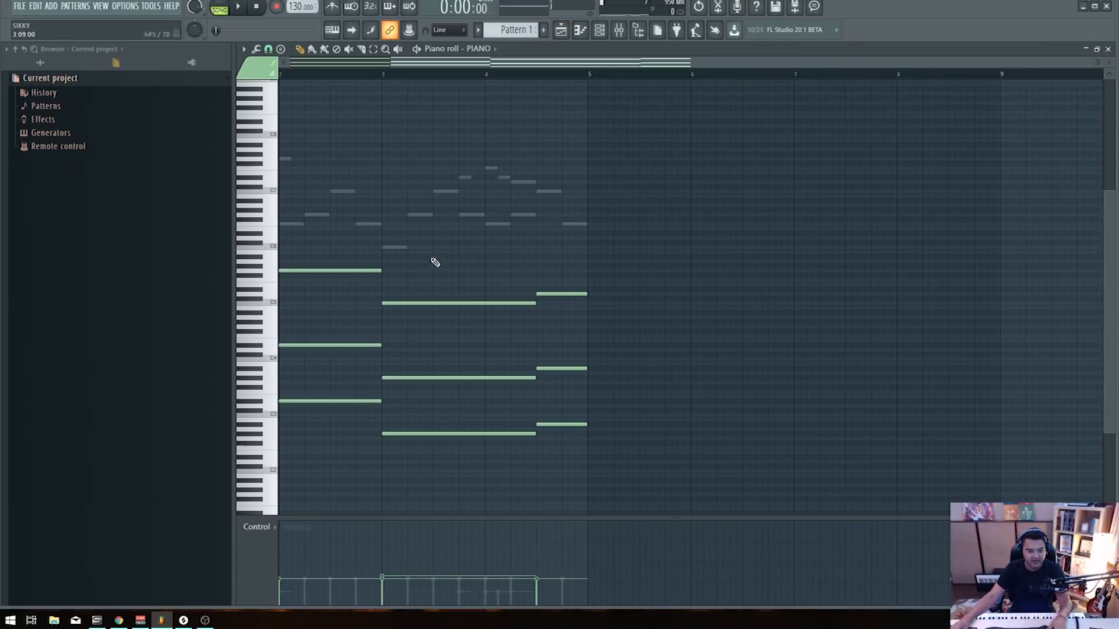
key("Escape")
key("space")
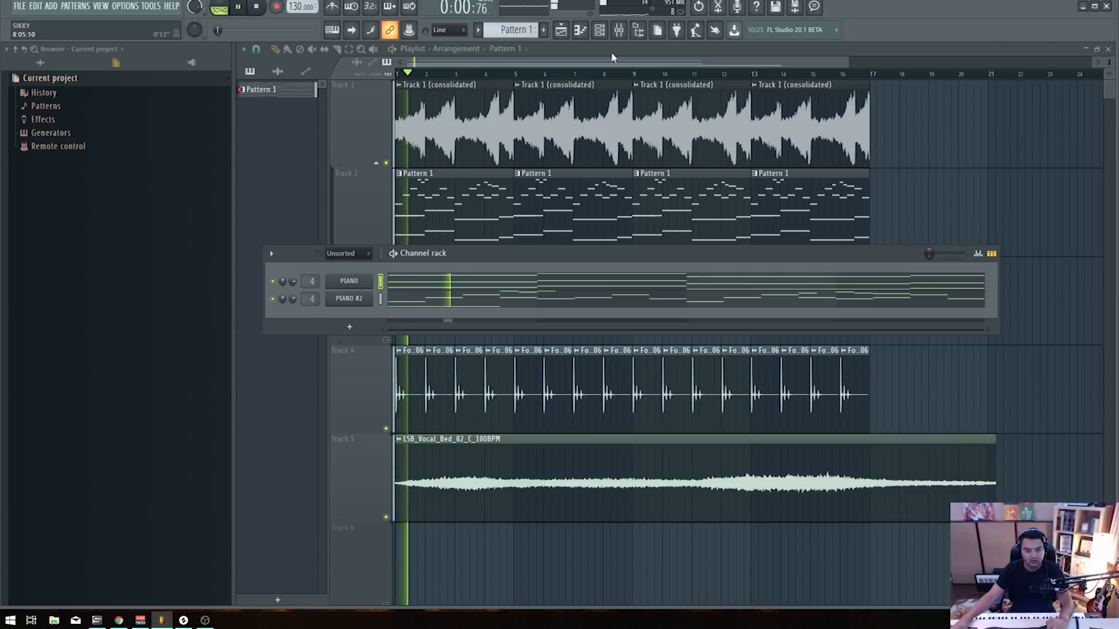
key("F9")
left_click_drag(444, 314, 444, 324)
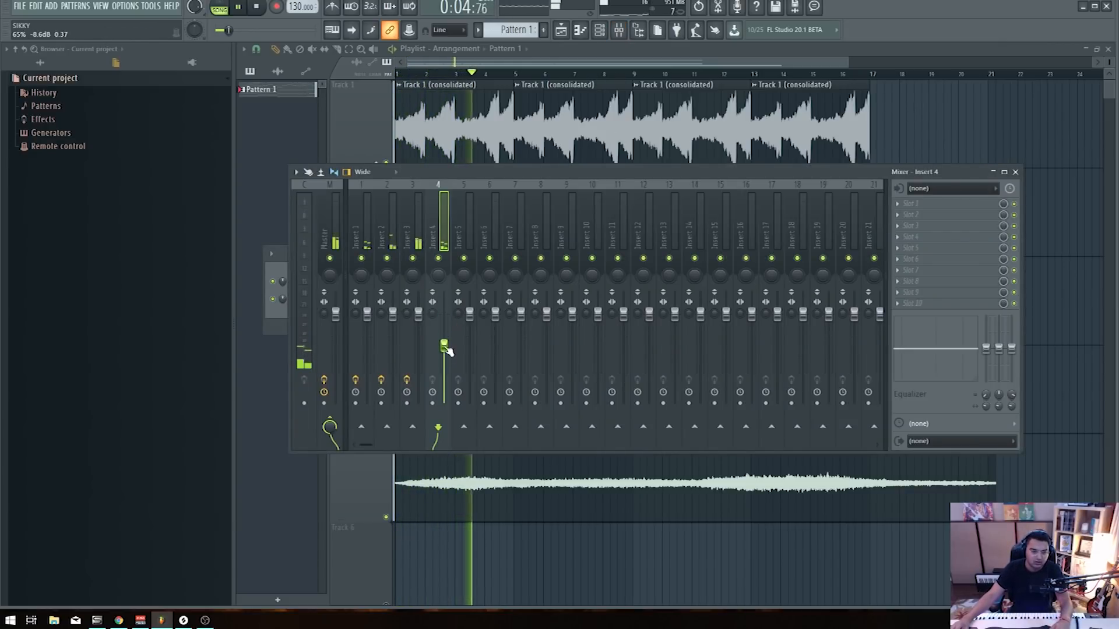
Close the mixer, mute the PIANO #2 channel and close the channel rack
key("F9")
left_click(272, 299)
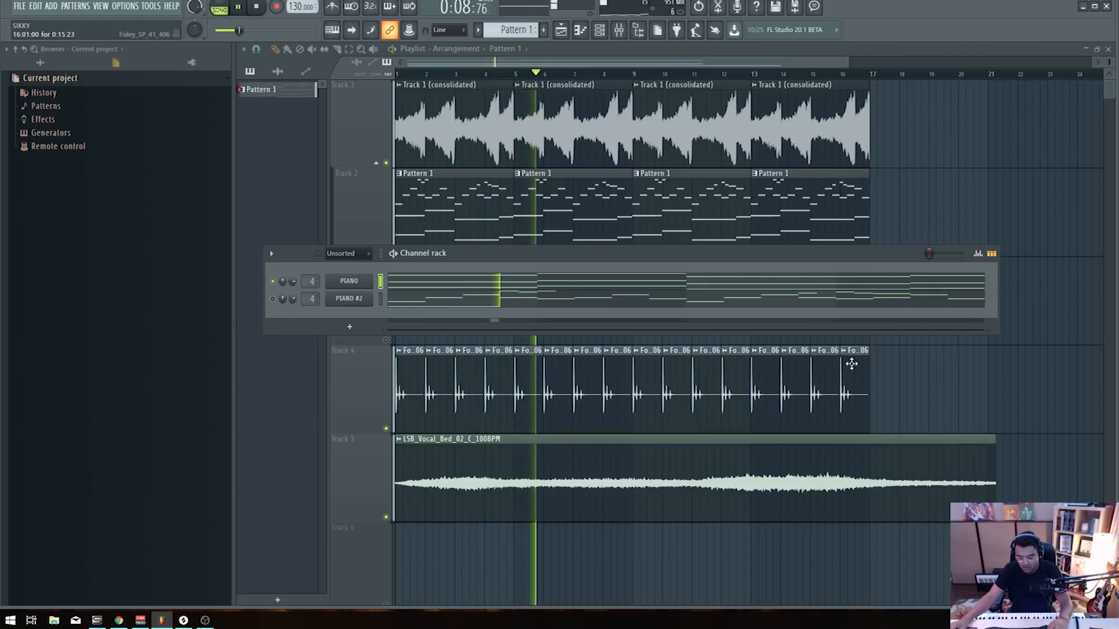
key("F6")
Slice the LSB_Vocal_Bed_02_C_100BPM clip at bar 17 and delete the excess beyond it
key("c")
left_click_drag(870, 412, 872, 554)
right_click(893, 518)
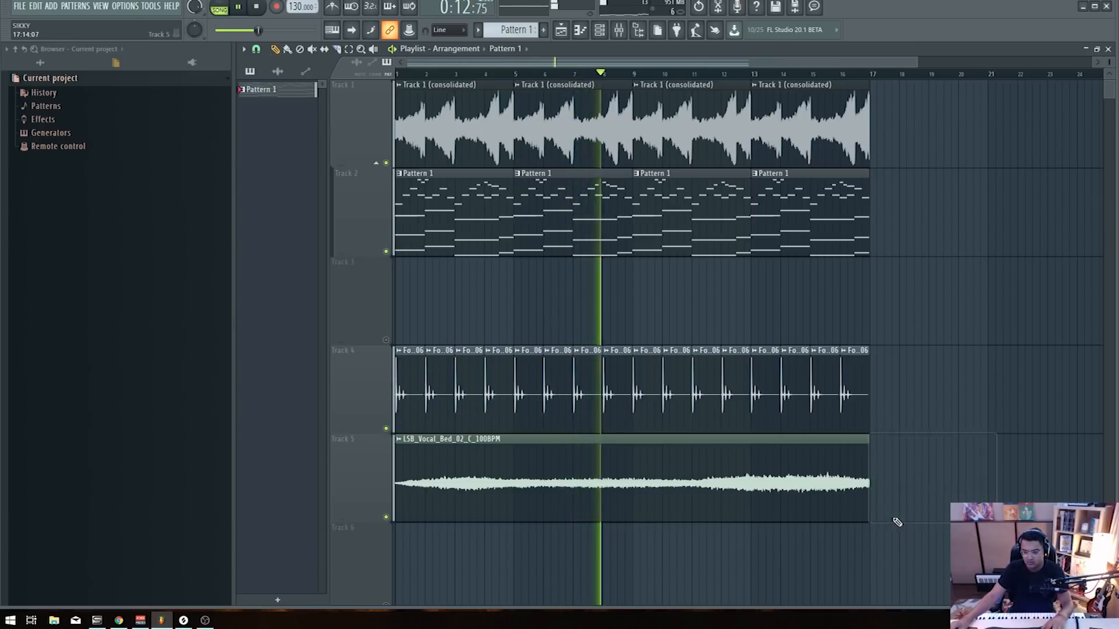
Show all browser folders, stop playback and open the settings of the LSB_Vocal_Bed_02_C_100BPM clip
left_click(41, 64)
key("space")
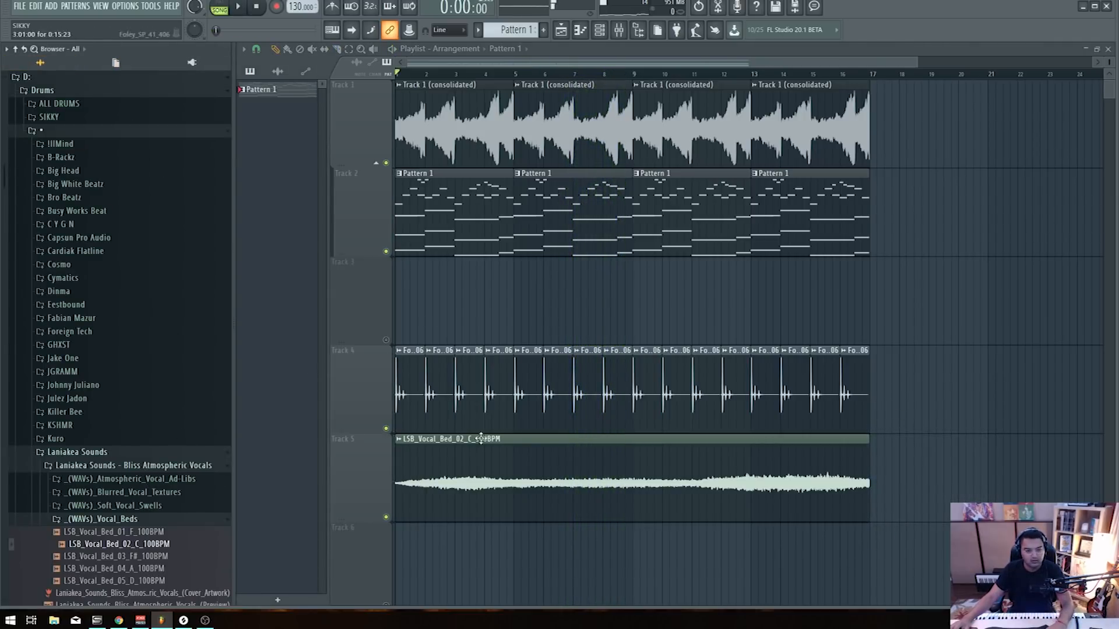
double_click(513, 497)
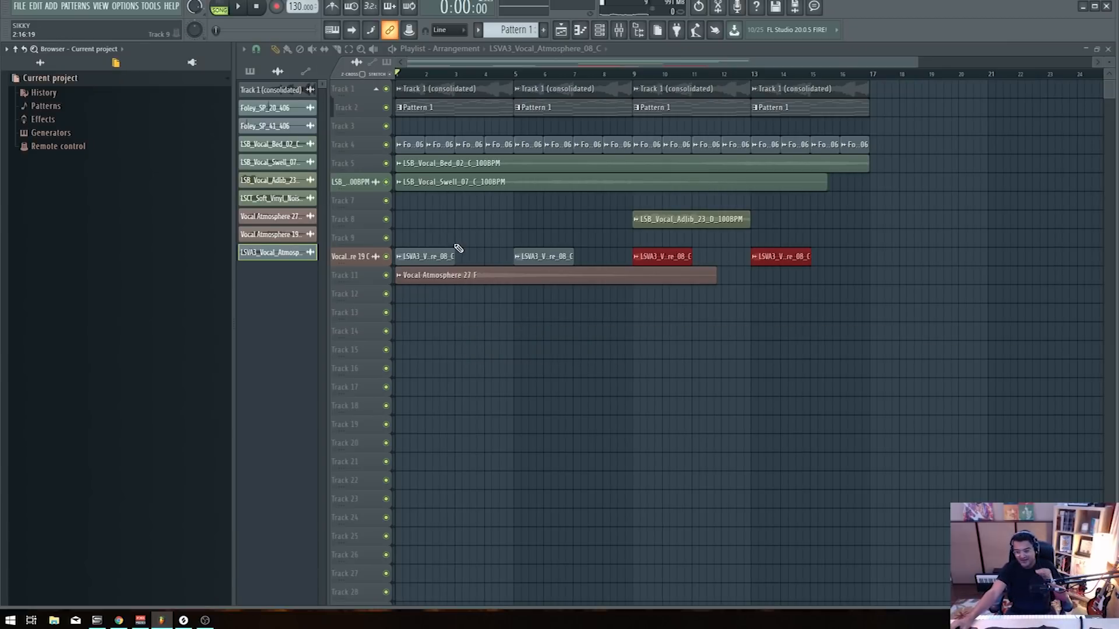
Solo Track 2 in the playlist, play it and unmute Track 1 to hear both melody layers together
scroll(495, 266, "up", 3)
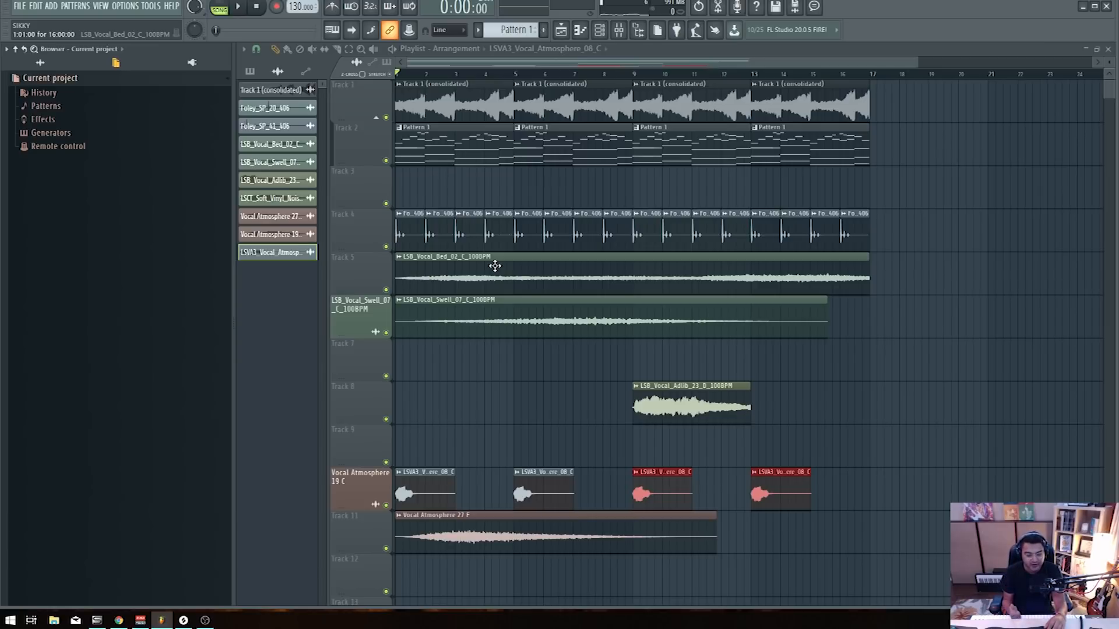
right_click(387, 161)
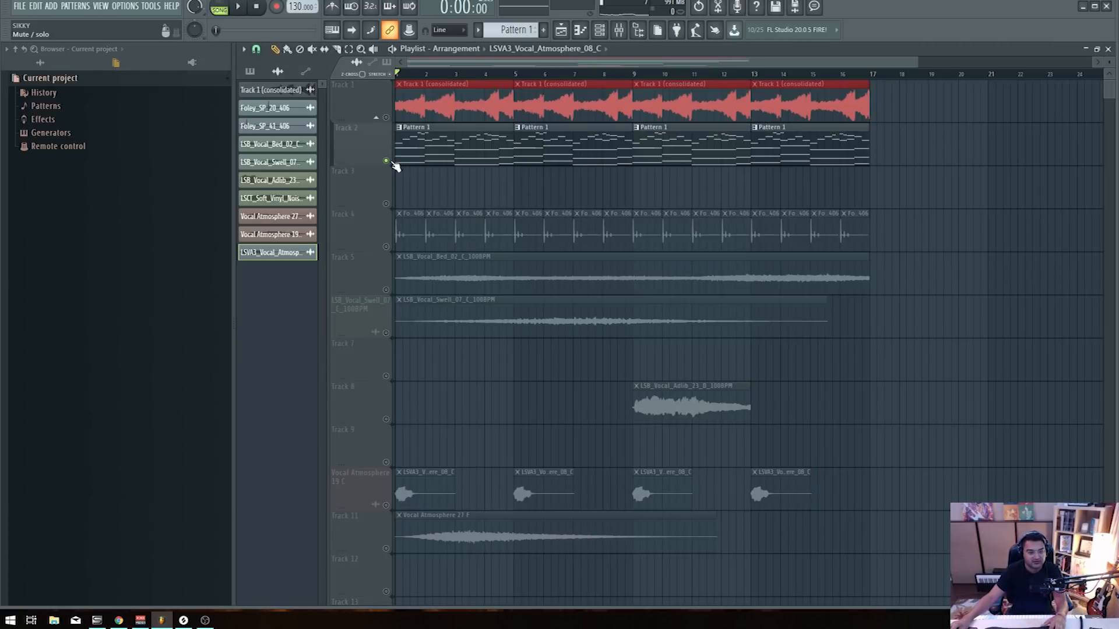
key("space")
left_click(386, 118)
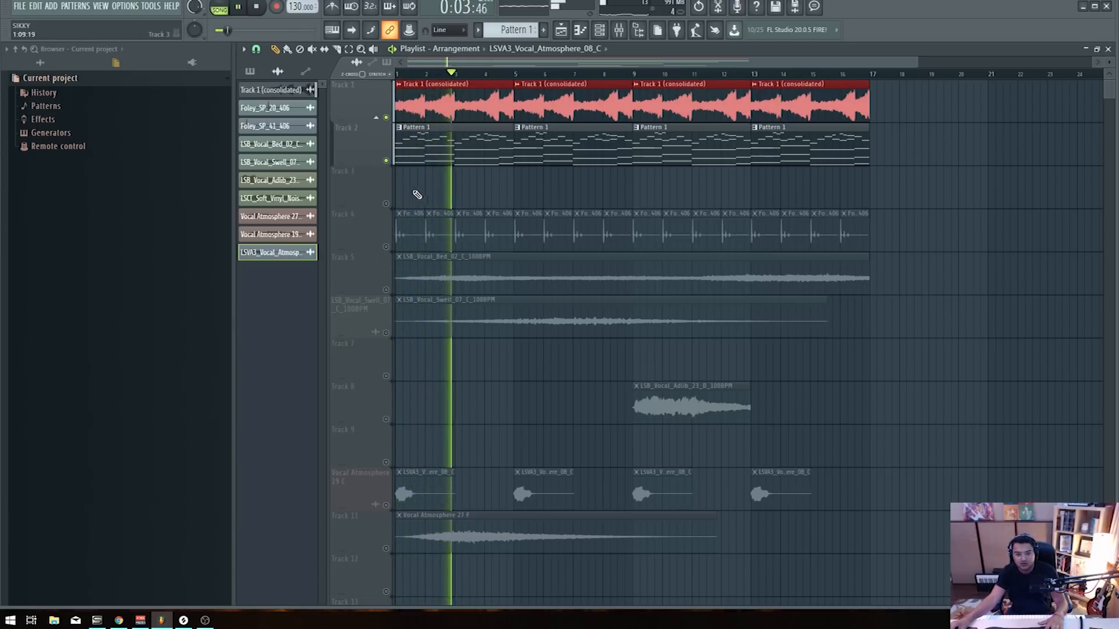
key("space")
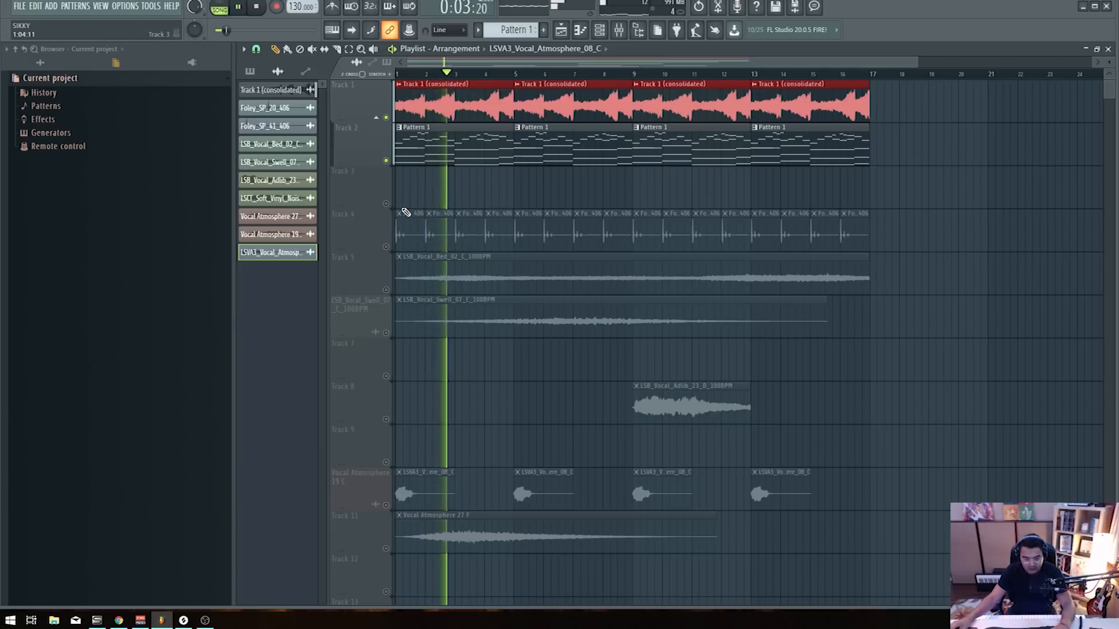
Restore the vocal tracks while leaving Track 4 muted and play through the layered arrangement
key("space")
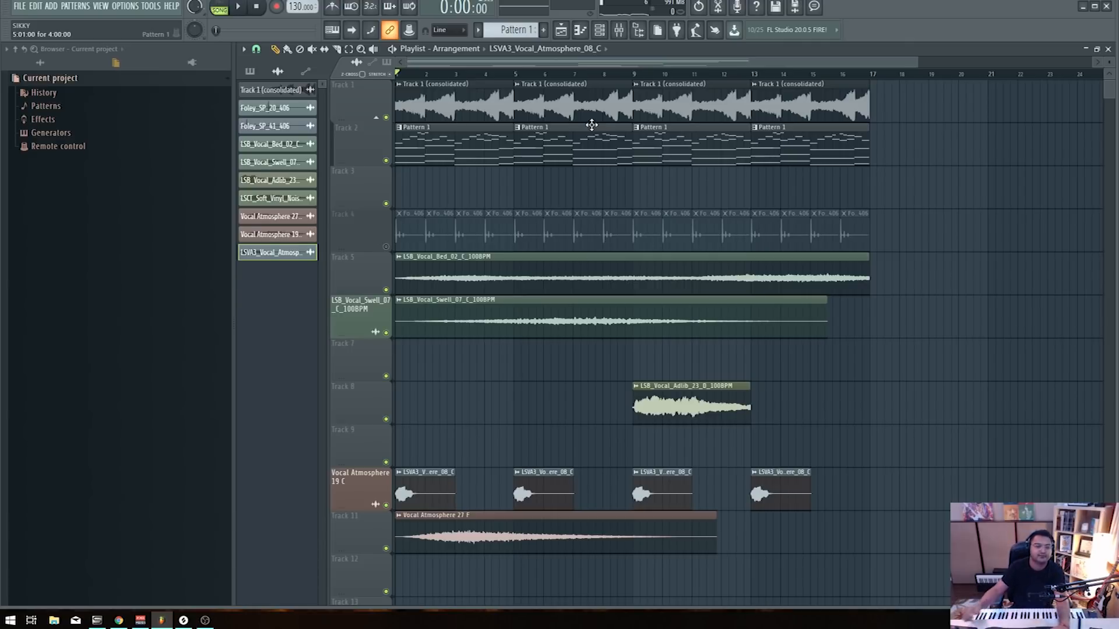
key("space")
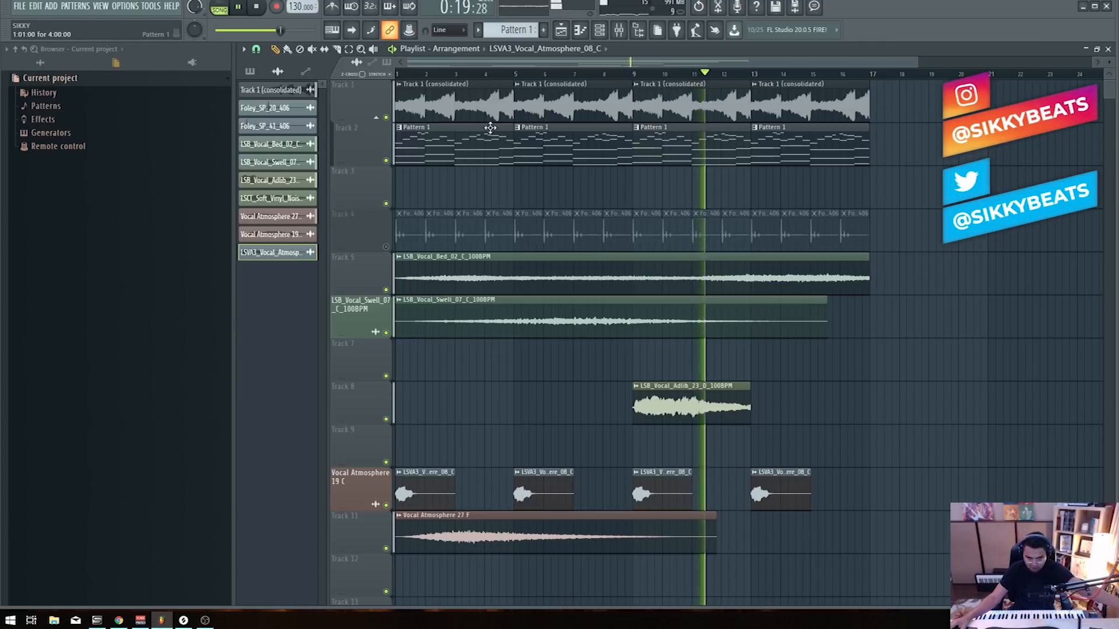
key("space")
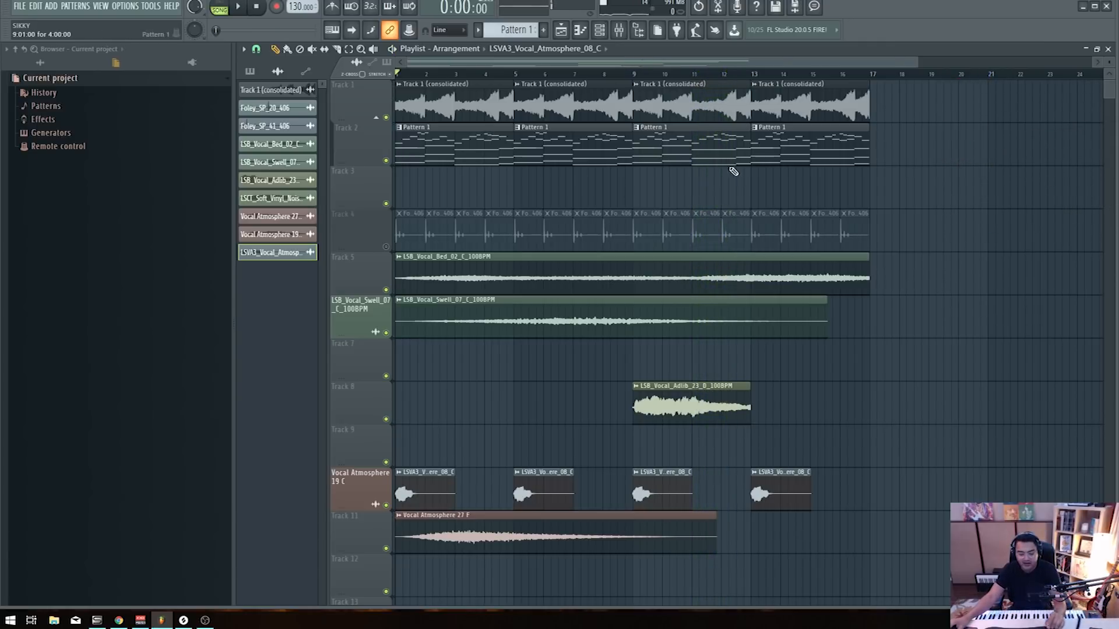